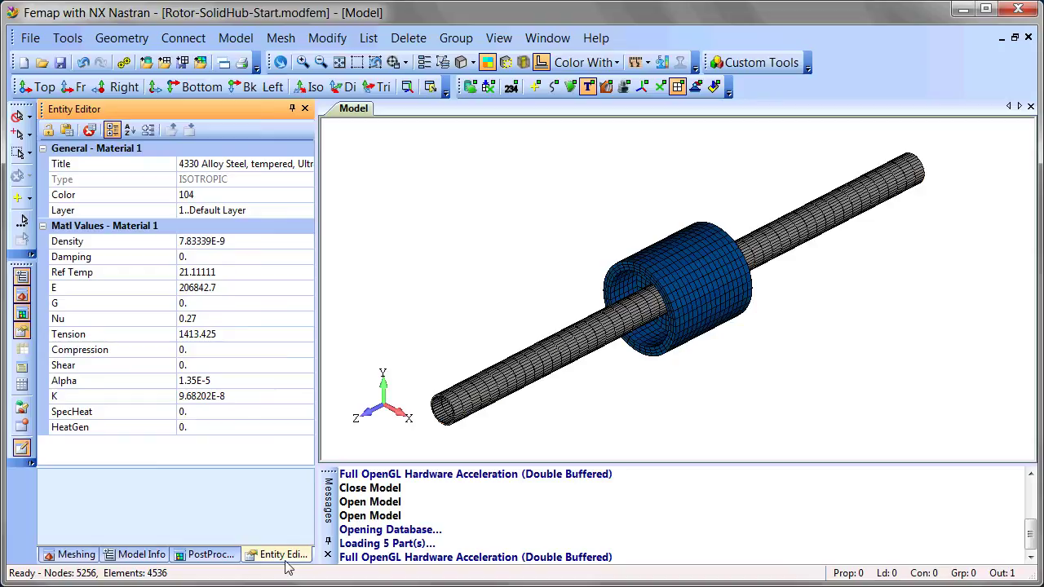
Highlight in the model the elements that use the 4330 Alloy Steel material, the Shaft property and the Solid Hub property.
{"action": "left_click", "coordinate": [131, 555]}
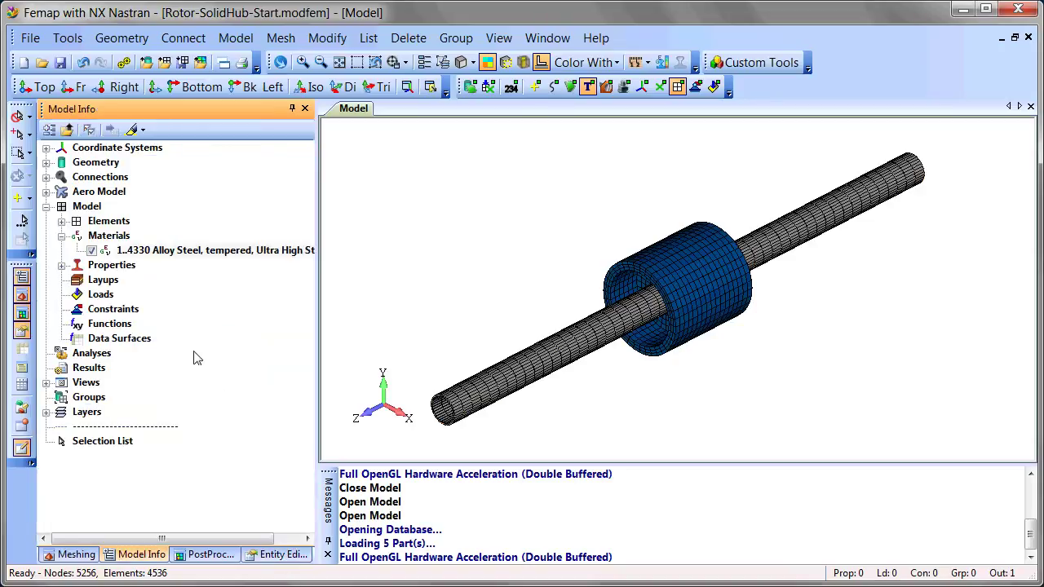
{"action": "left_click", "coordinate": [61, 223]}
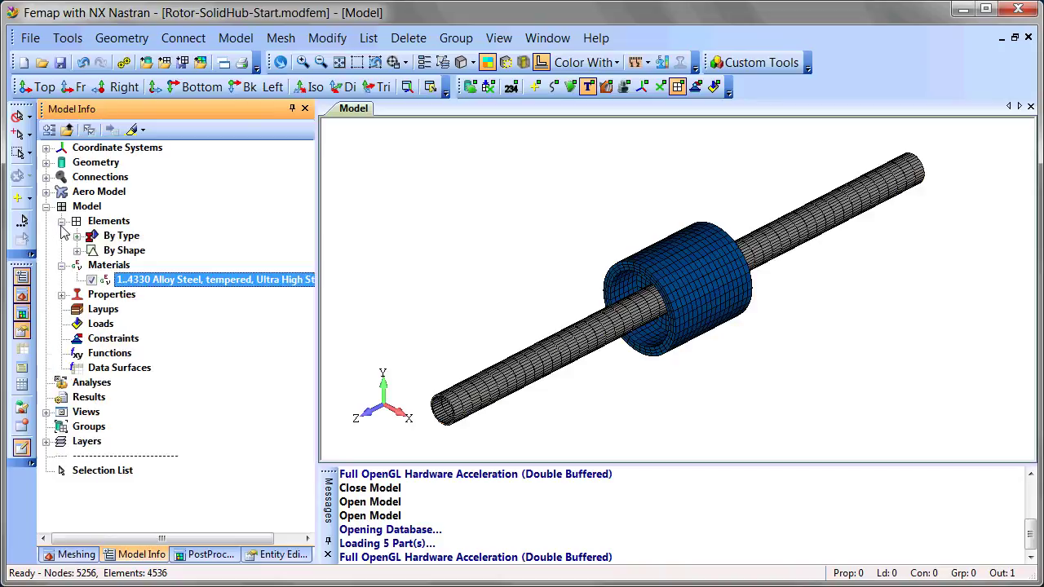
{"action": "left_click", "coordinate": [131, 129]}
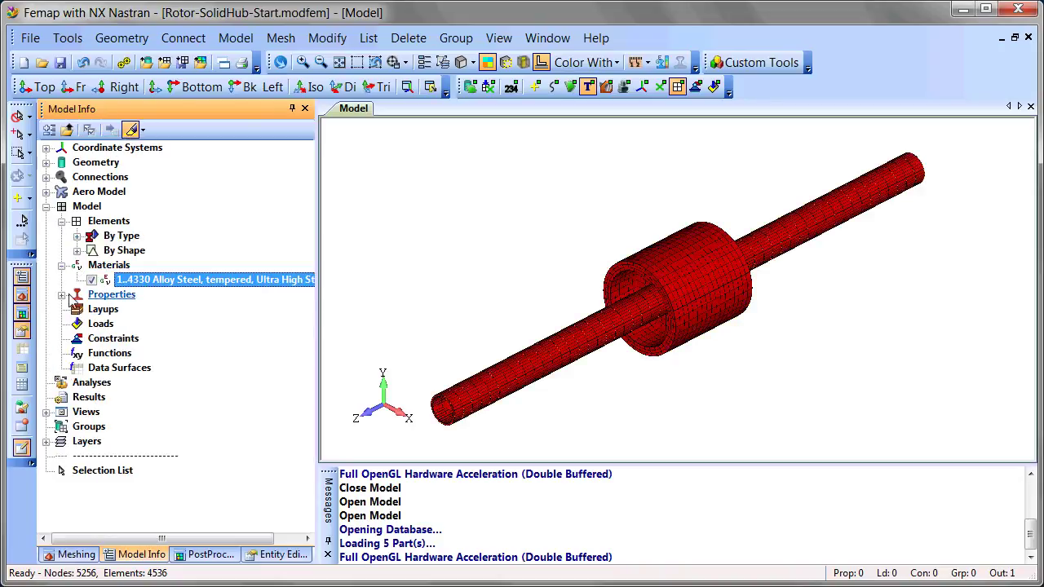
{"action": "left_click", "coordinate": [62, 295]}
{"action": "left_click", "coordinate": [244, 309]}
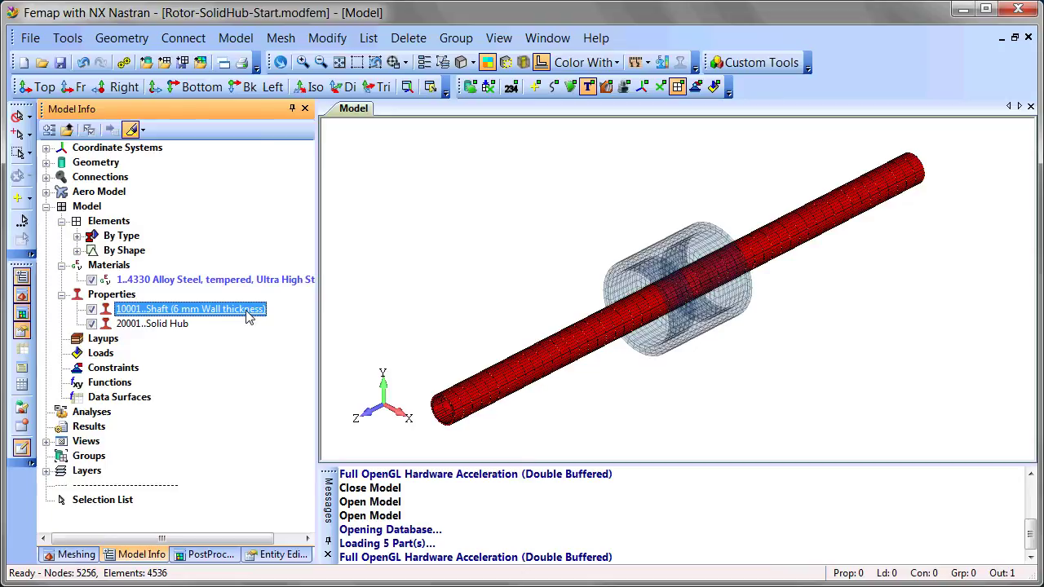
{"action": "left_click", "coordinate": [182, 330]}
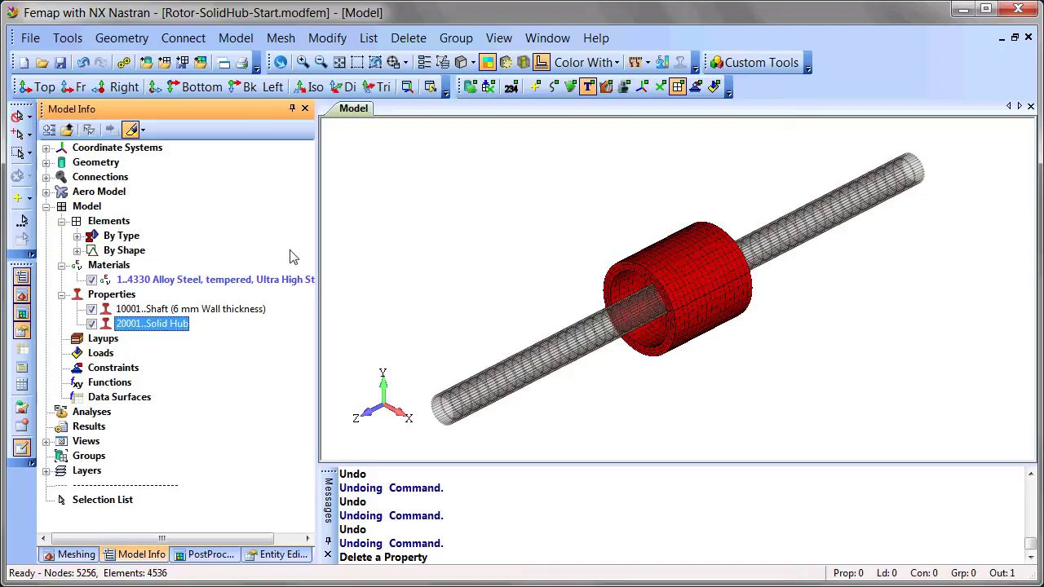
Highlight the 101..Rotating Reference coordinate system, turn on the display of coordinate systems and regenerate the view.
{"action": "left_click", "coordinate": [46, 148]}
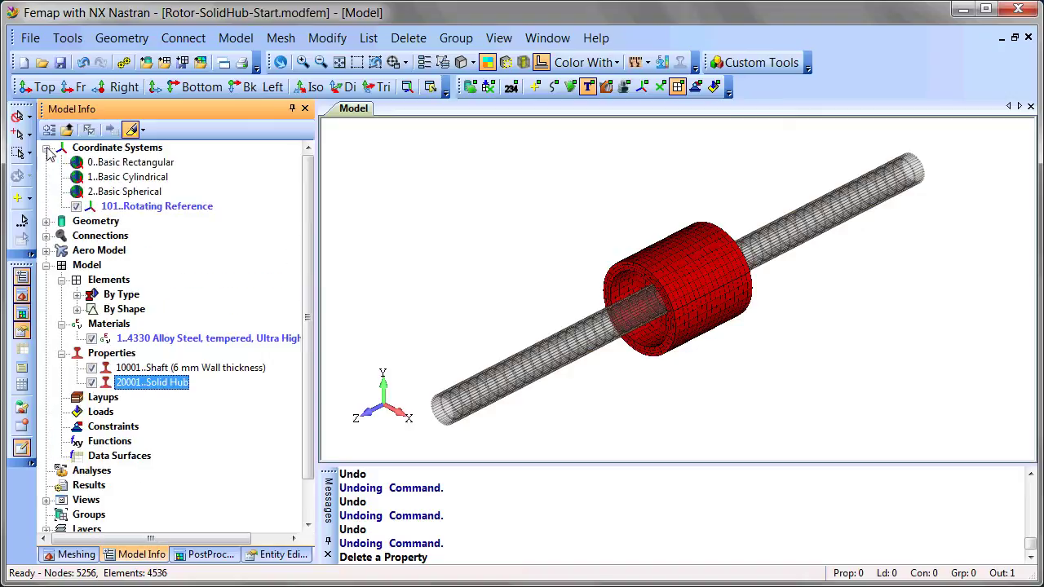
{"action": "left_click", "coordinate": [197, 209]}
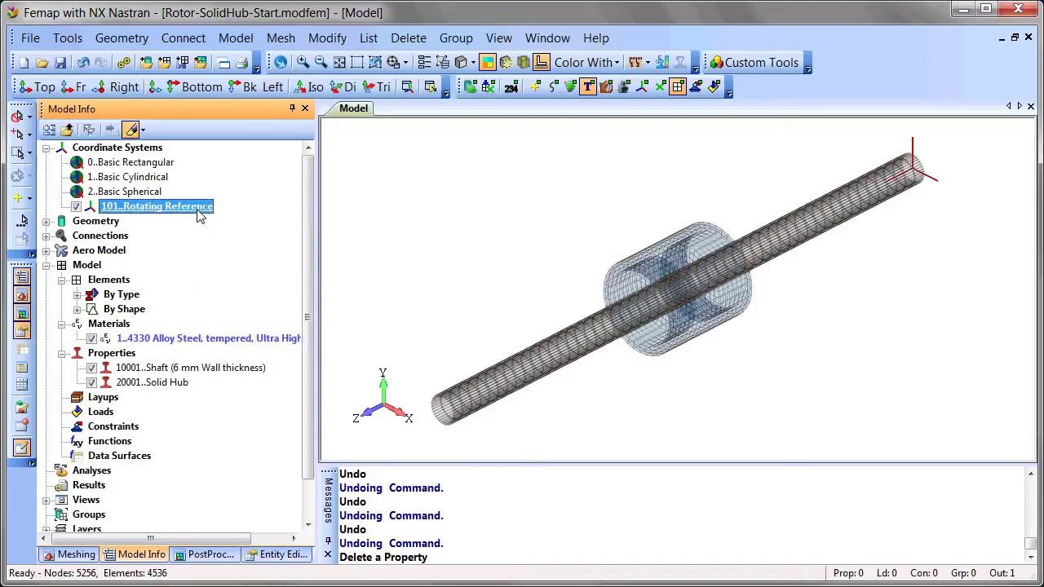
{"action": "left_click", "coordinate": [643, 86]}
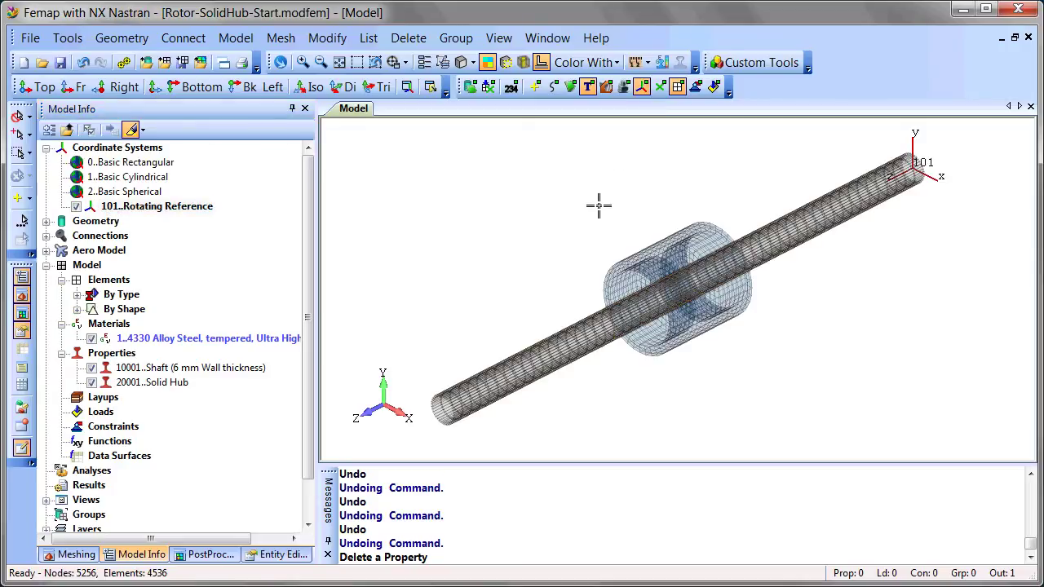
{"action": "key", "text": "ctrl+g"}
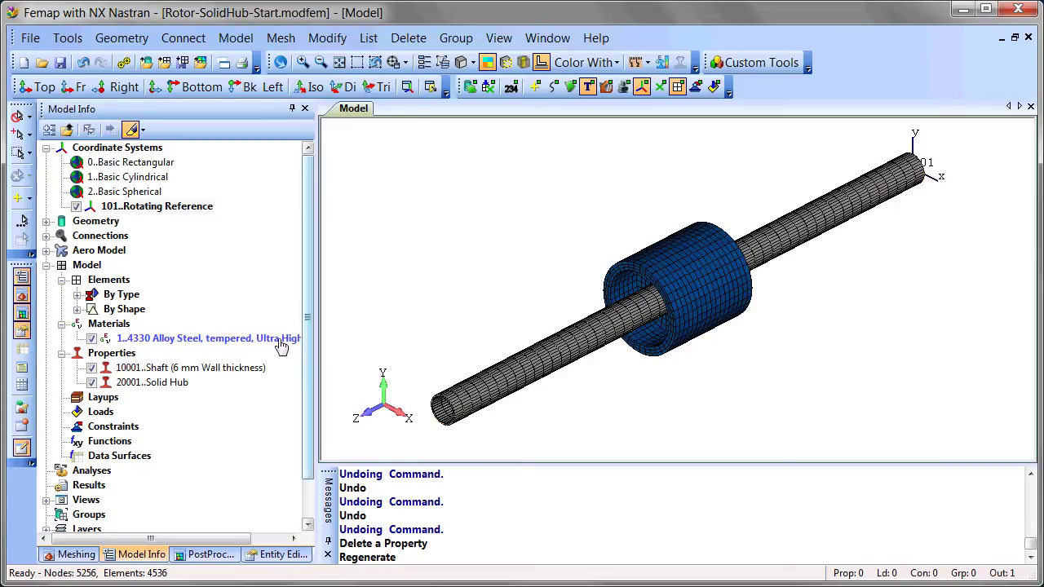
Hide the elements of the Shaft (6 mm Wall thickness) property and turn on the display of nodes and curves.
{"action": "left_click", "coordinate": [93, 367]}
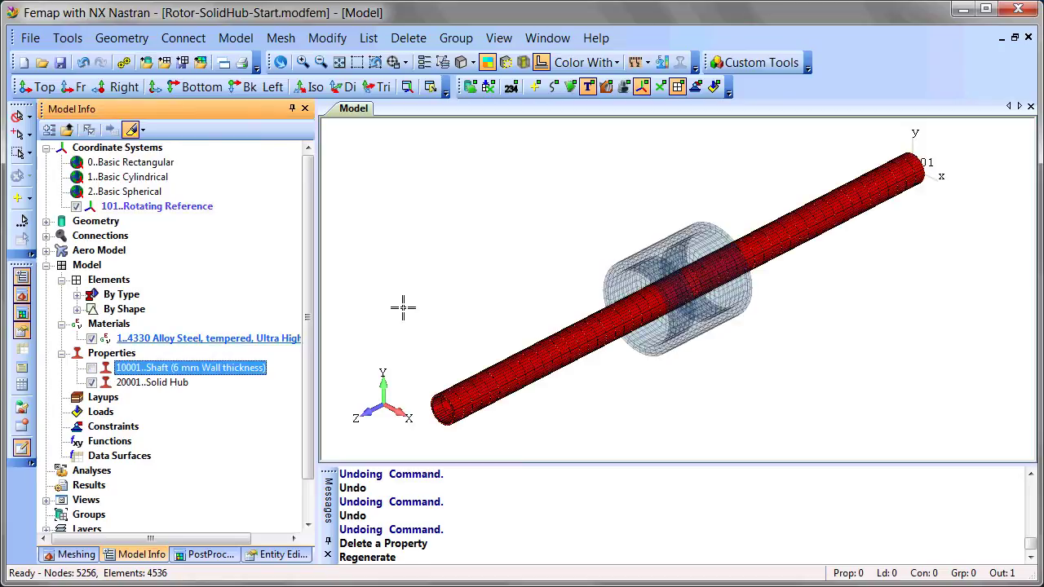
{"action": "key", "text": "ctrl+g"}
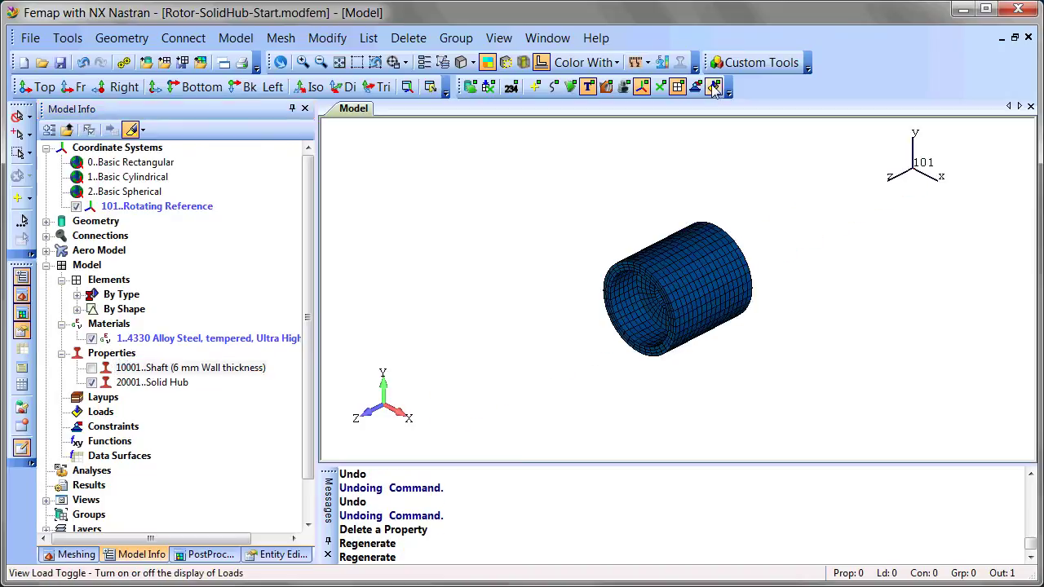
{"action": "left_click", "coordinate": [661, 87]}
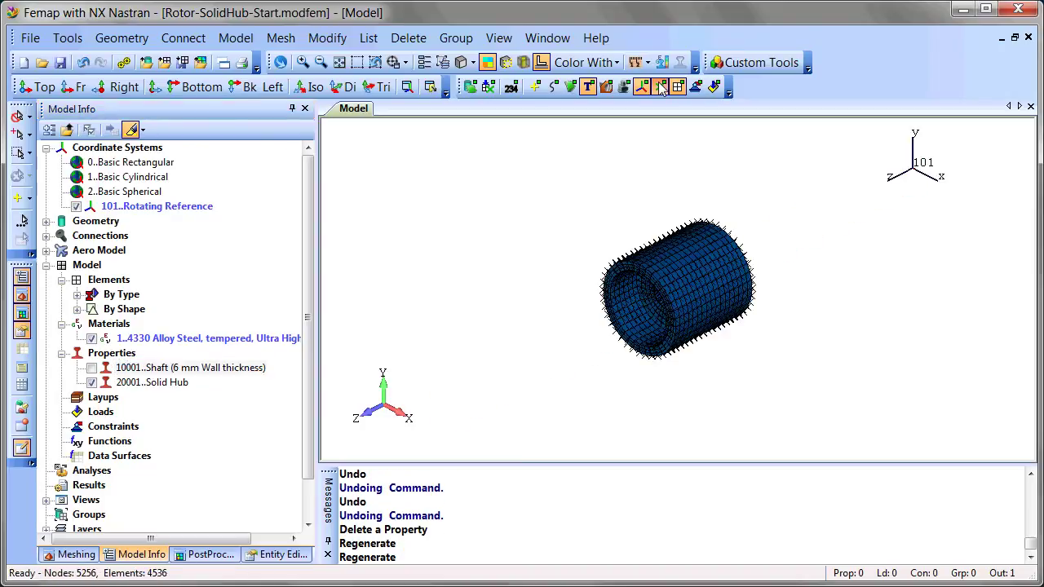
Create a node at the center of each shaft end circle with the Center method, using the Rotating Reference coordinate system.
{"action": "left_click", "coordinate": [236, 38]}
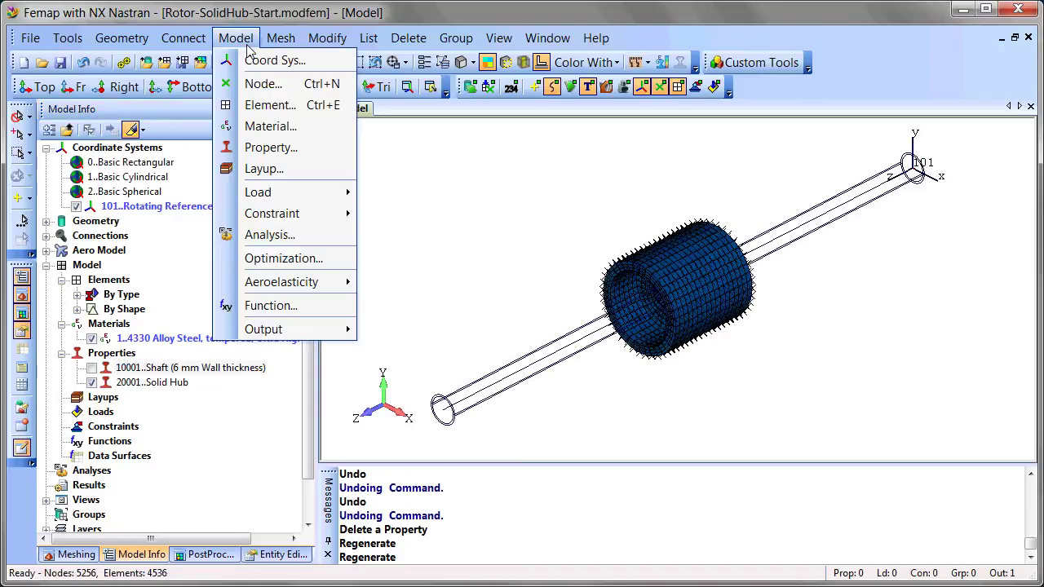
{"action": "left_click", "coordinate": [273, 90]}
{"action": "left_click", "coordinate": [620, 558]}
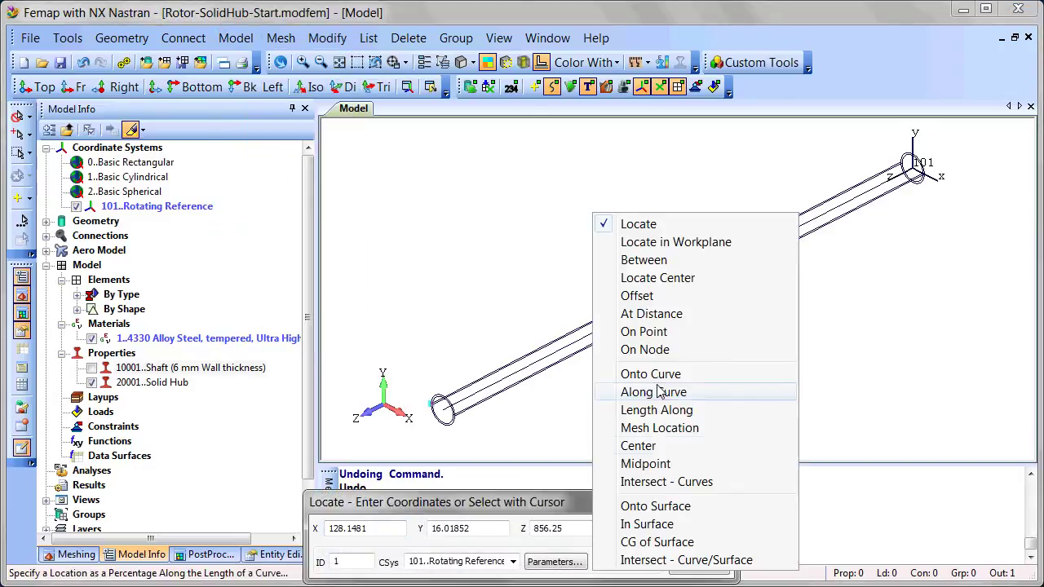
{"action": "left_click", "coordinate": [640, 442]}
{"action": "left_click", "coordinate": [496, 556]}
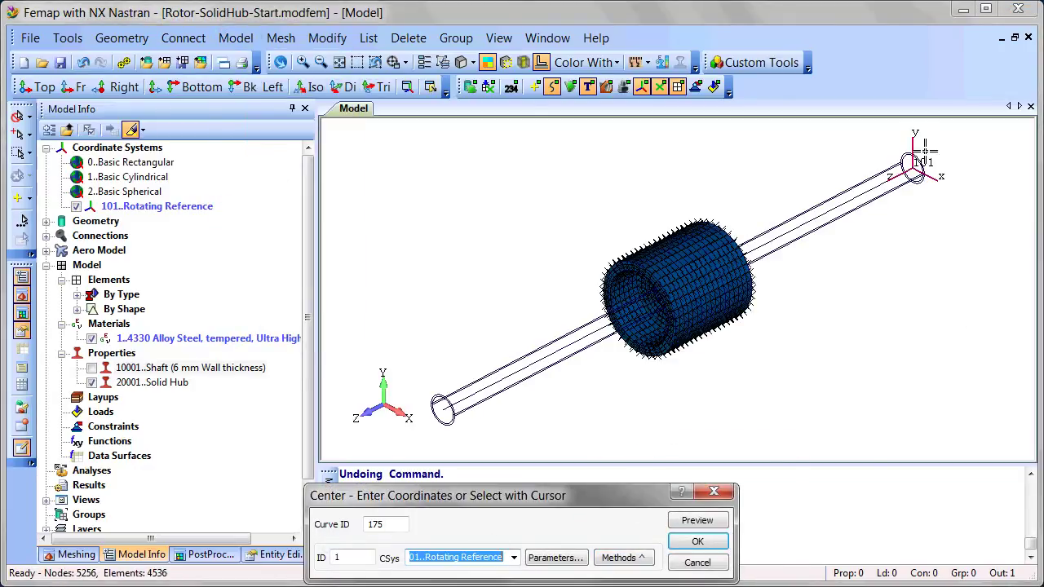
{"action": "left_click", "coordinate": [711, 538]}
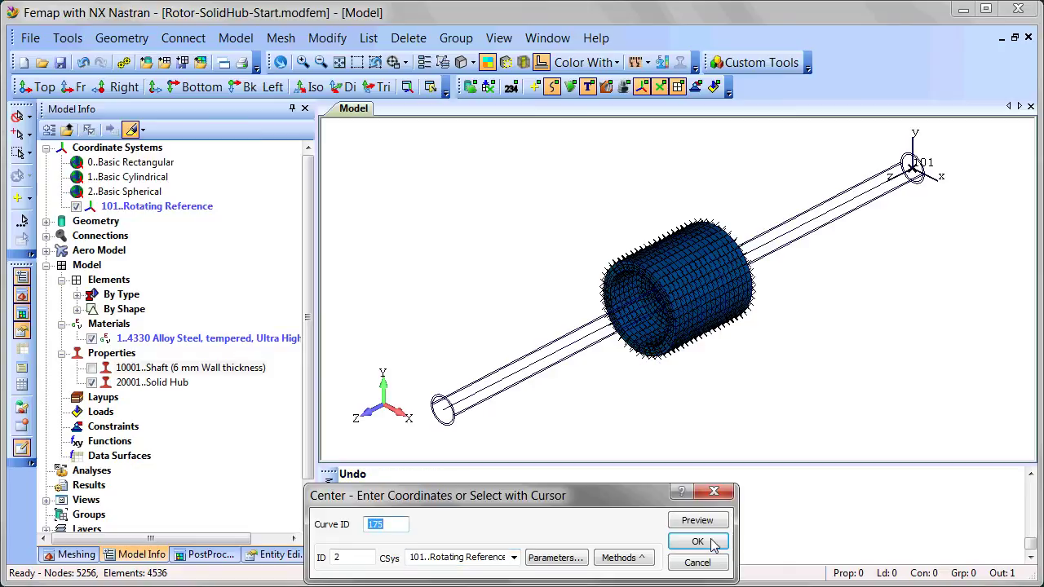
{"action": "left_click", "coordinate": [437, 395]}
{"action": "left_click", "coordinate": [698, 542]}
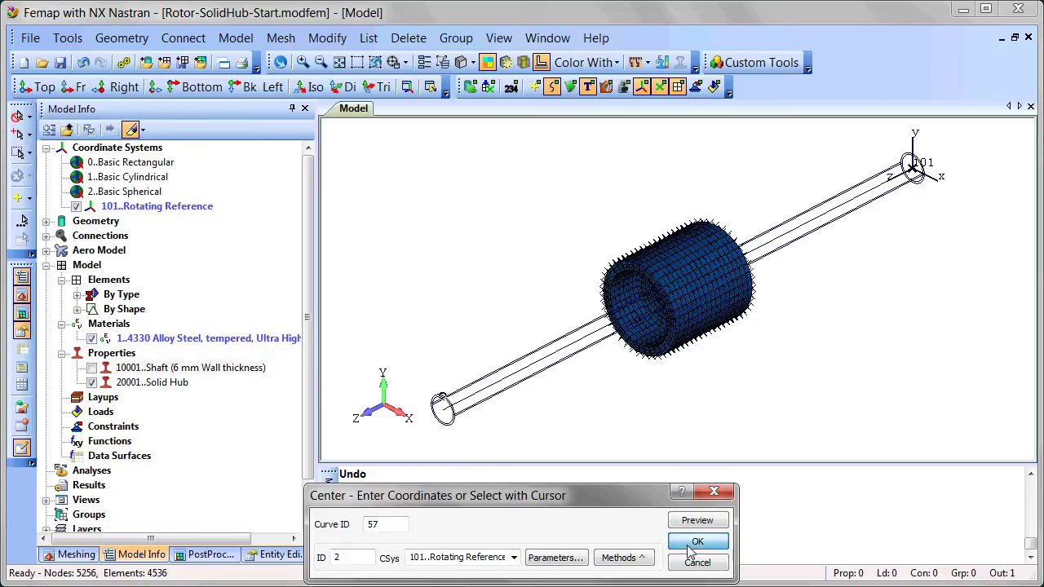
{"action": "left_click", "coordinate": [697, 563]}
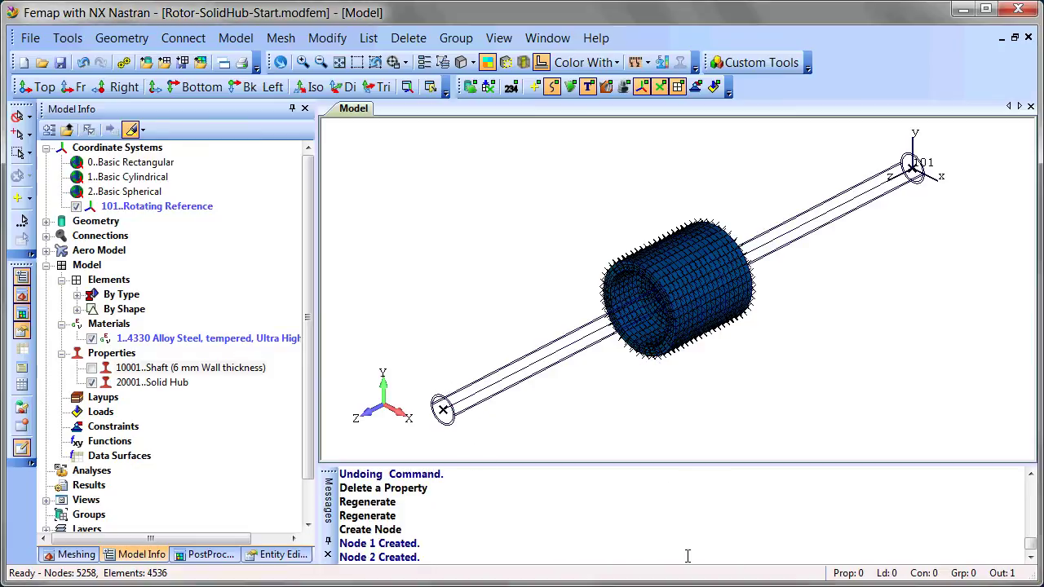
Define a new element of type Rigid, RBE2, with the center node at the Rotating Reference end as its independent node.
{"action": "left_click", "coordinate": [241, 39]}
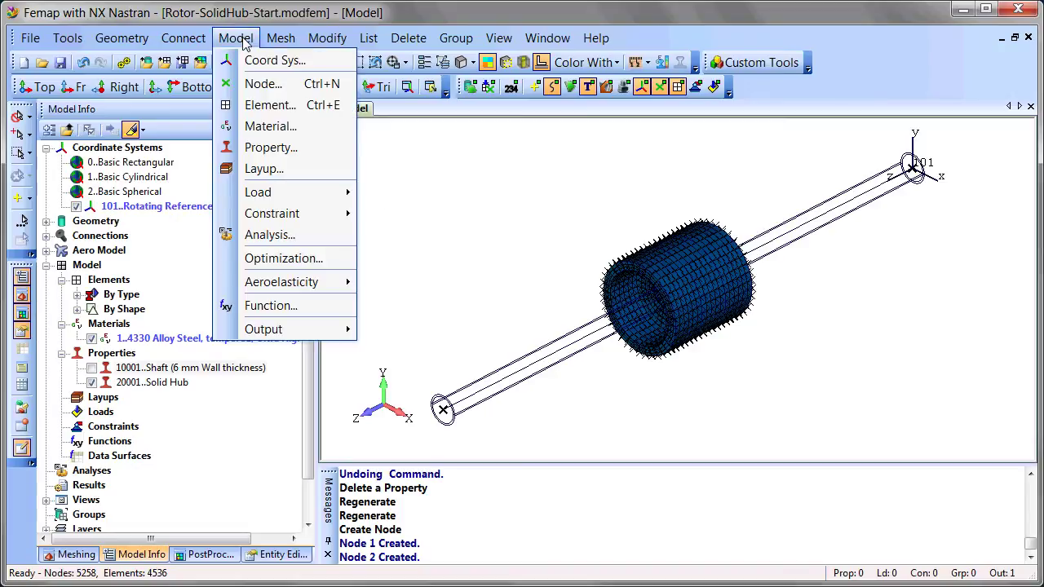
{"action": "left_click", "coordinate": [262, 106]}
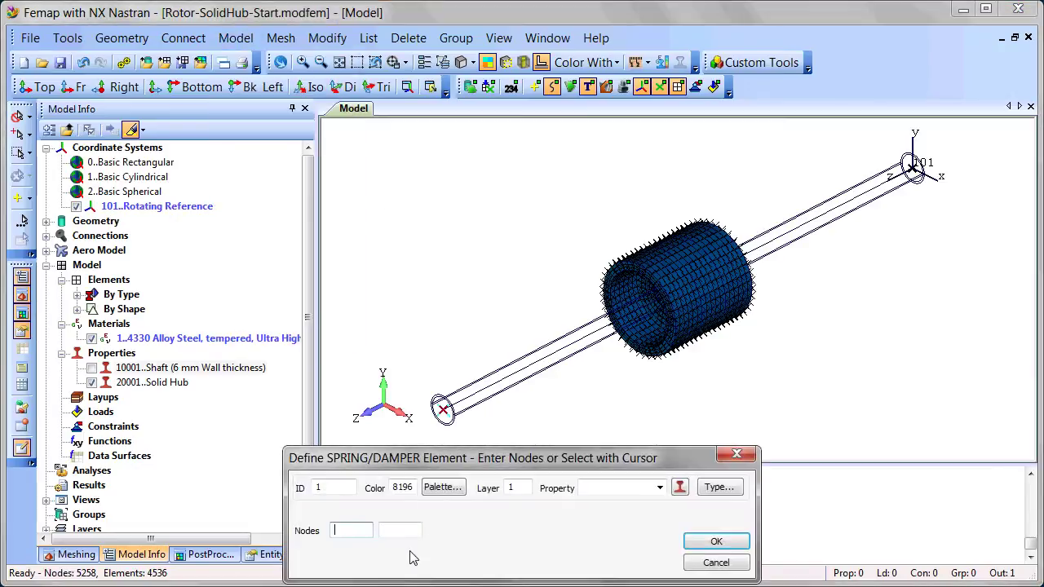
{"action": "left_click", "coordinate": [716, 488]}
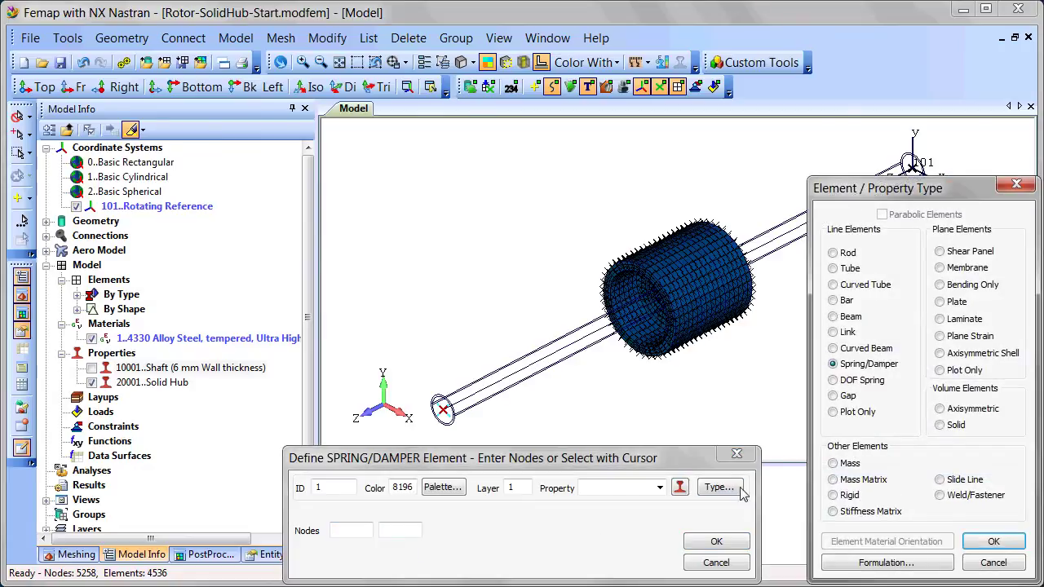
{"action": "left_click", "coordinate": [832, 495]}
{"action": "left_click", "coordinate": [993, 542]}
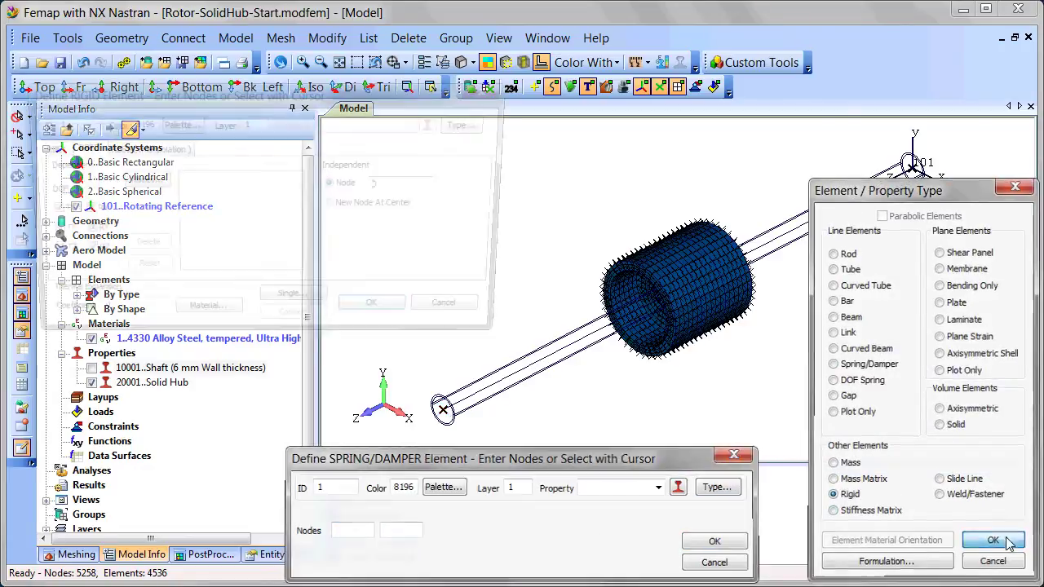
{"action": "left_click", "coordinate": [392, 185]}
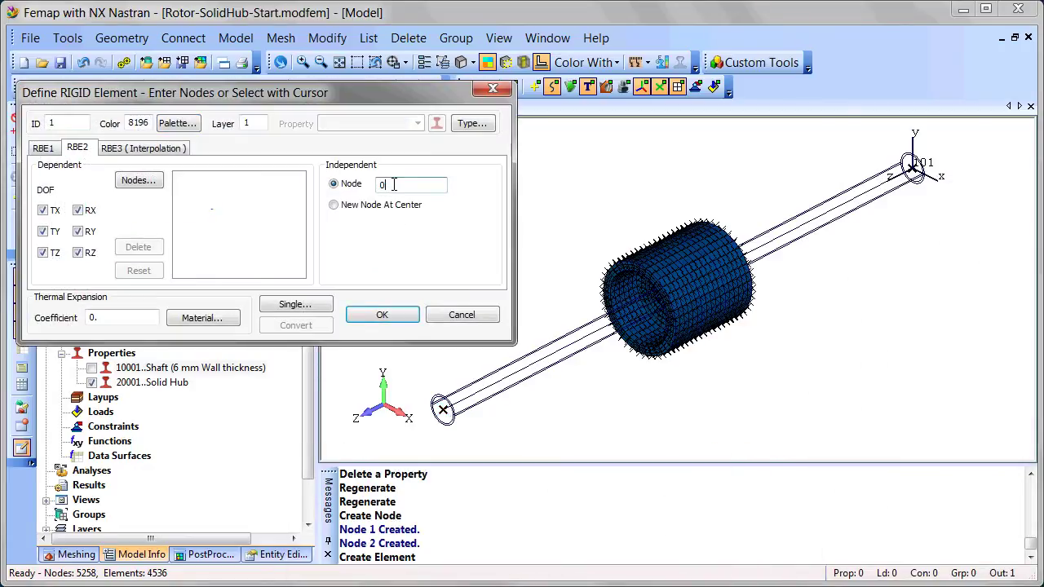
{"action": "left_click", "coordinate": [914, 168]}
Add the nodes on both outer circle curves of the Rotating Reference end as dependent nodes and create the rigid element.
{"action": "left_click", "coordinate": [137, 180]}
{"action": "left_click", "coordinate": [744, 522]}
{"action": "left_click", "coordinate": [889, 145]}
{"action": "left_click", "coordinate": [940, 208]}
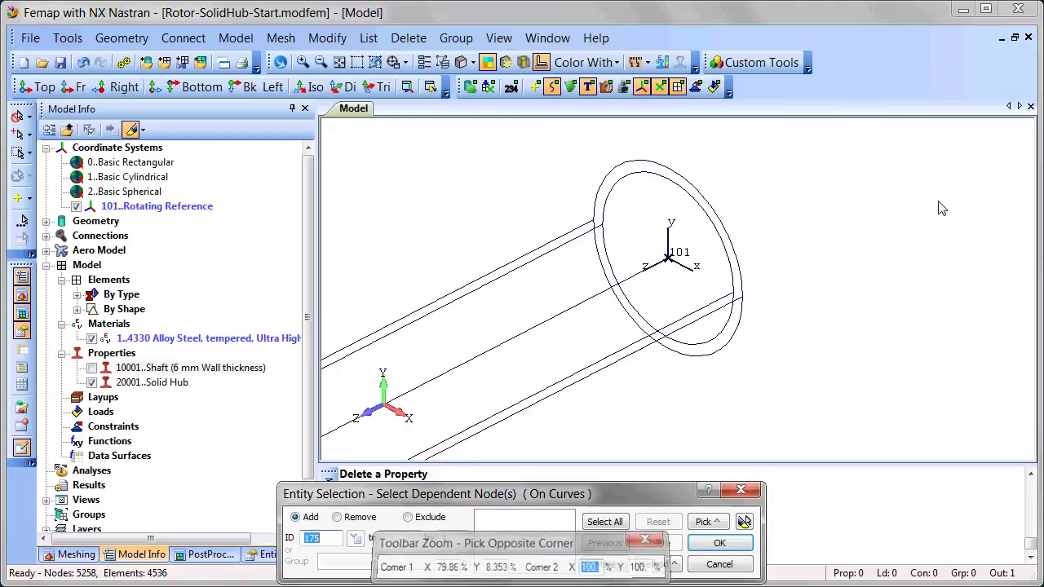
{"action": "left_click", "coordinate": [651, 160]}
{"action": "left_click", "coordinate": [700, 369]}
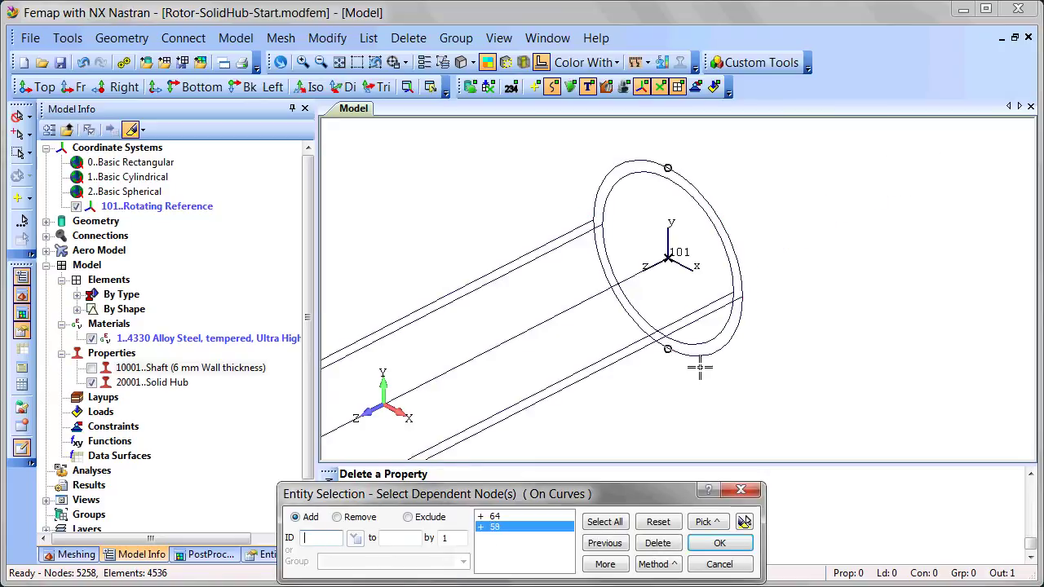
{"action": "left_click", "coordinate": [719, 543]}
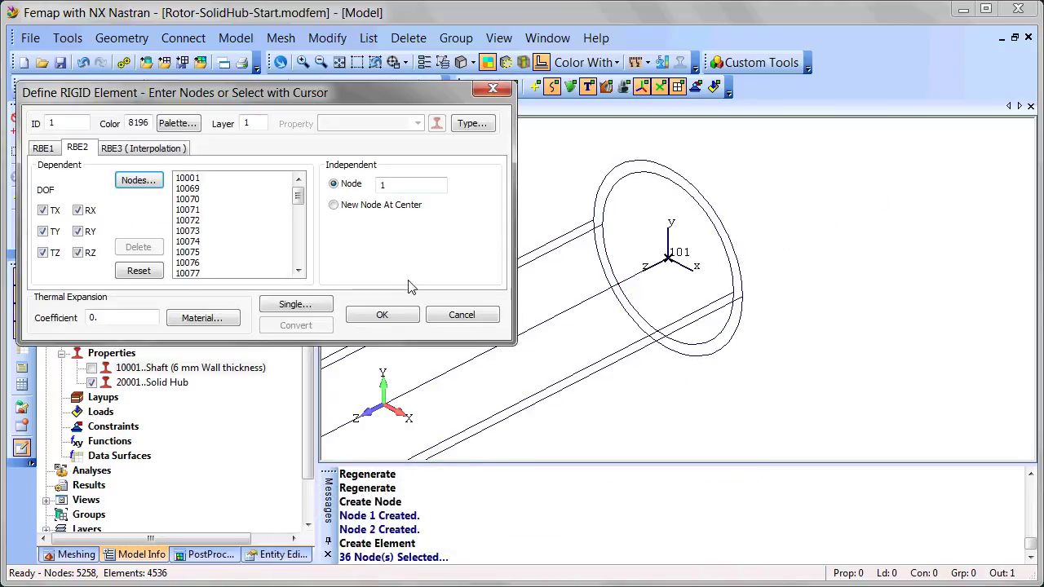
{"action": "left_click", "coordinate": [377, 315]}
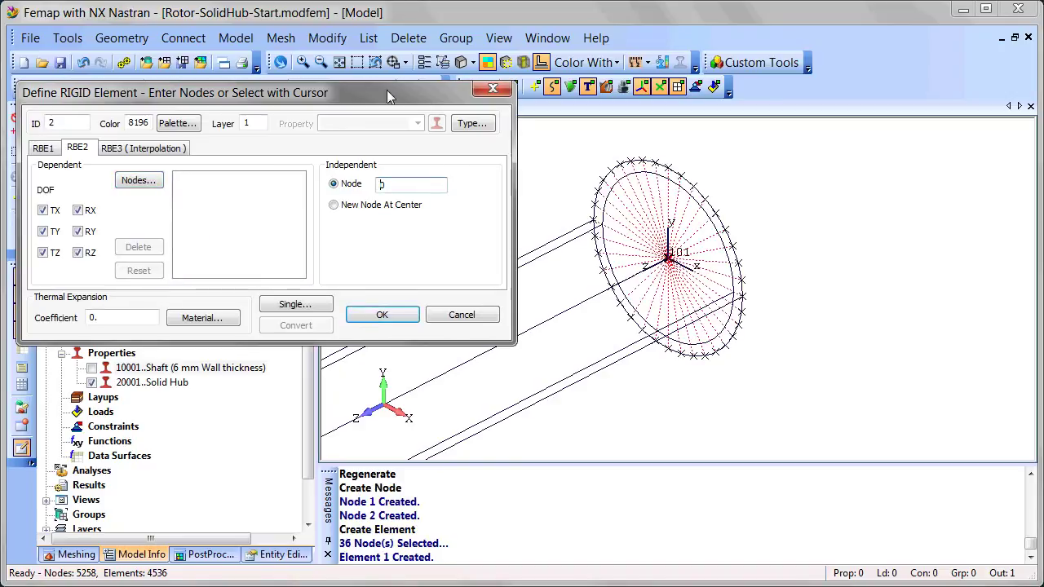
Set the center node at the opposite shaft end as the independent node of a second RBE2 element.
{"action": "left_click", "coordinate": [375, 62]}
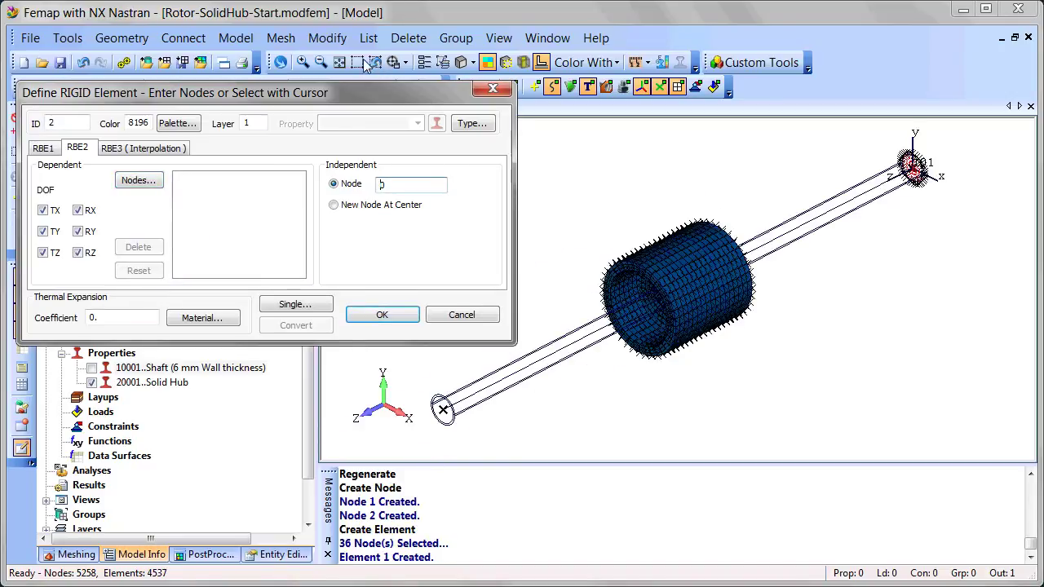
{"action": "left_click", "coordinate": [375, 60]}
{"action": "left_click", "coordinate": [423, 386]}
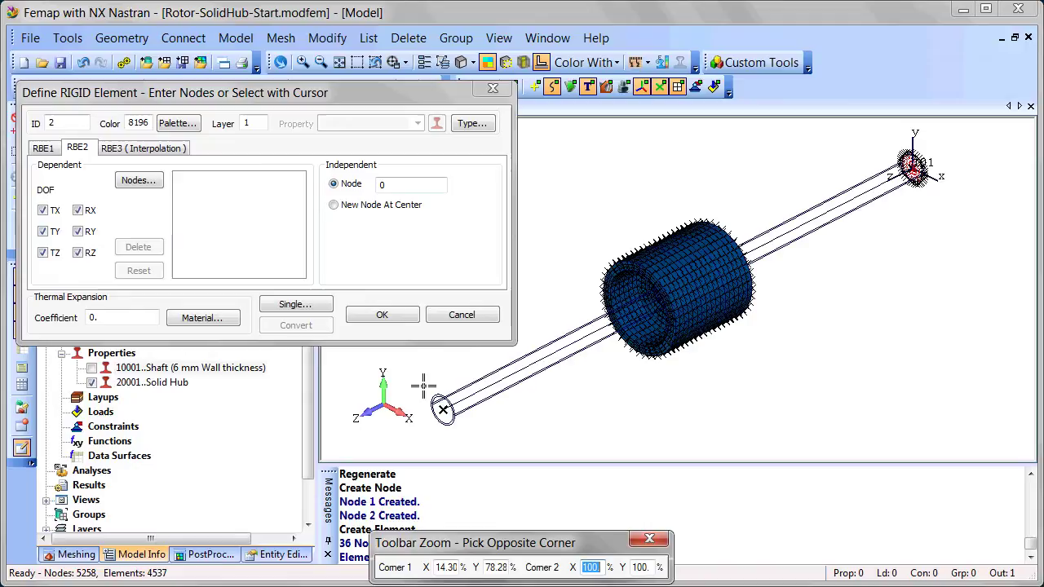
{"action": "left_click", "coordinate": [472, 444]}
{"action": "left_click", "coordinate": [582, 254]}
Add the nodes on the opposite end's outer curves 62 and 57 as dependent nodes and create the second rigid element.
{"action": "left_click", "coordinate": [155, 180]}
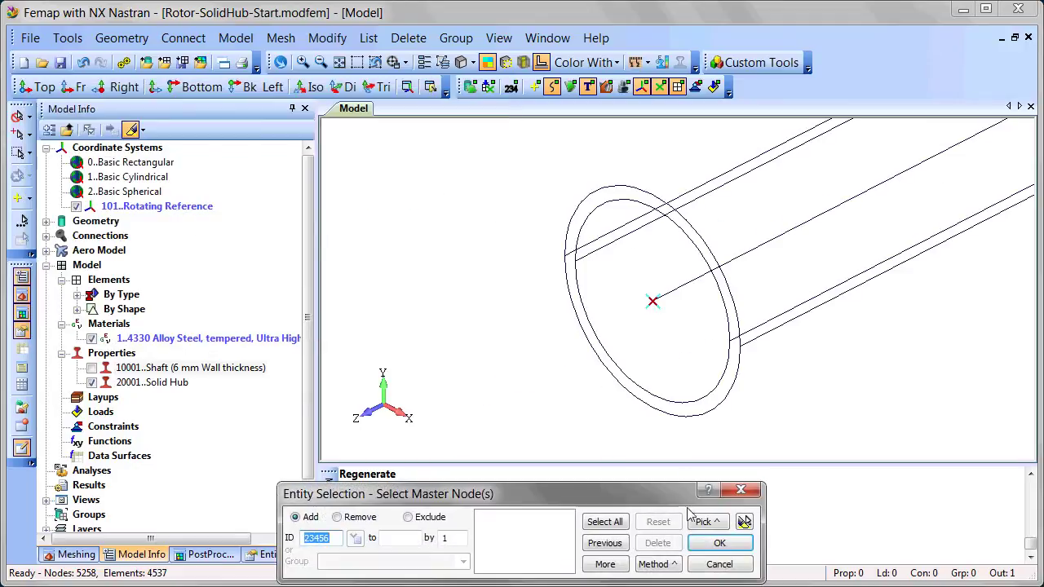
{"action": "left_click", "coordinate": [667, 564]}
{"action": "left_click", "coordinate": [653, 550]}
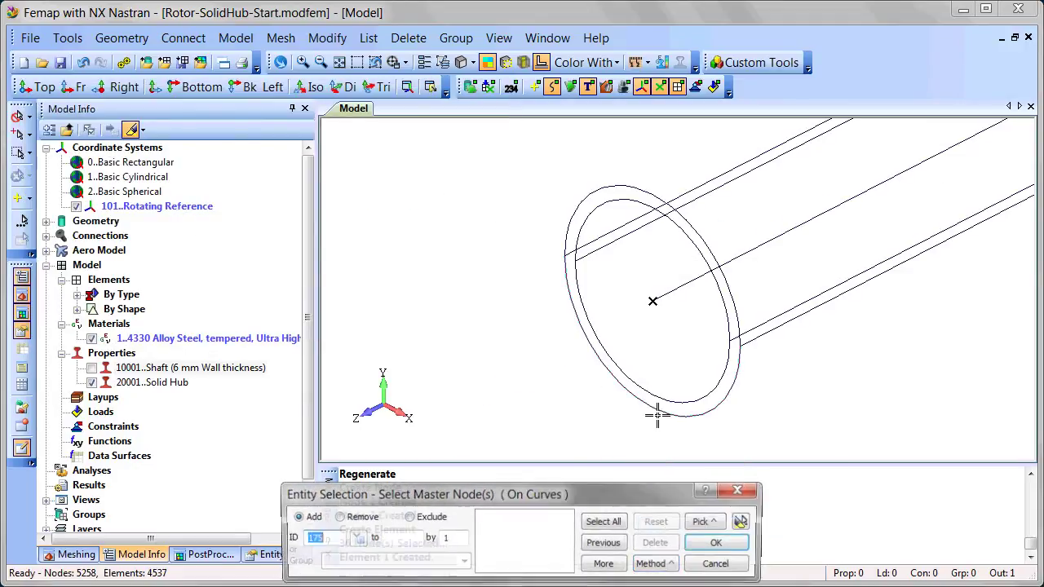
{"action": "left_click", "coordinate": [655, 414]}
{"action": "left_click", "coordinate": [619, 175]}
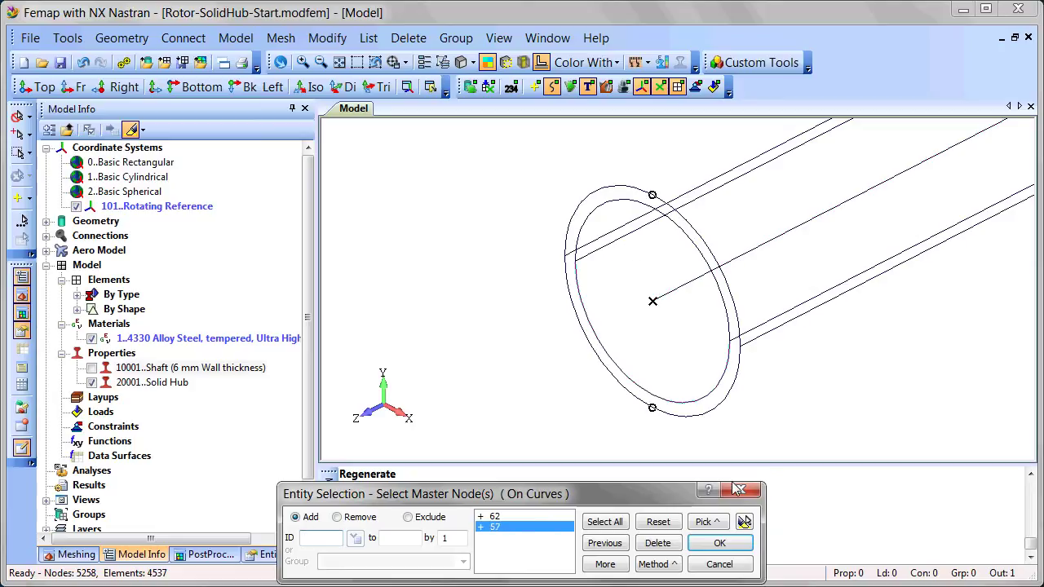
{"action": "left_click", "coordinate": [744, 521]}
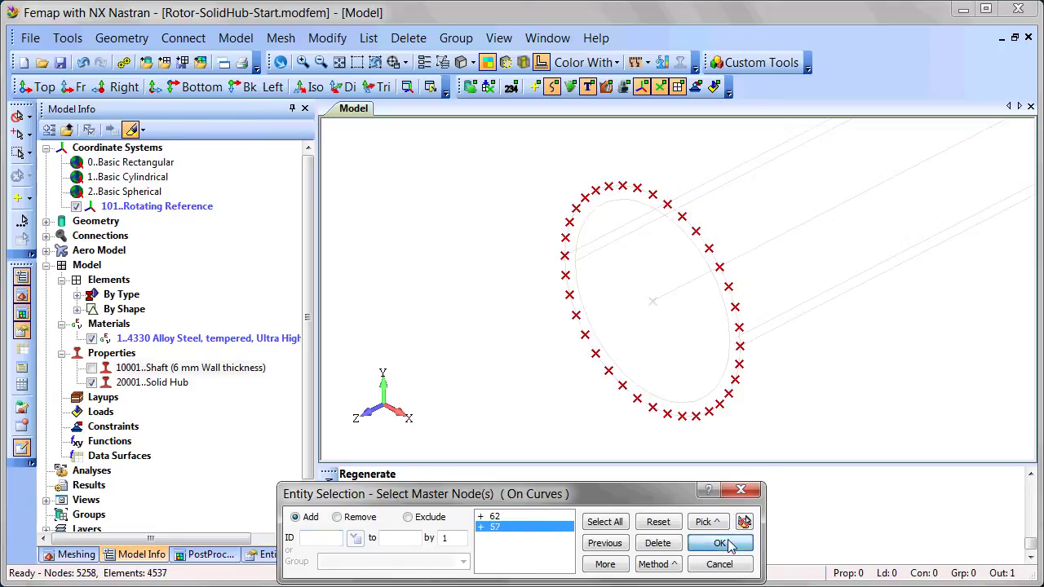
{"action": "left_click", "coordinate": [720, 543]}
{"action": "left_click", "coordinate": [382, 315]}
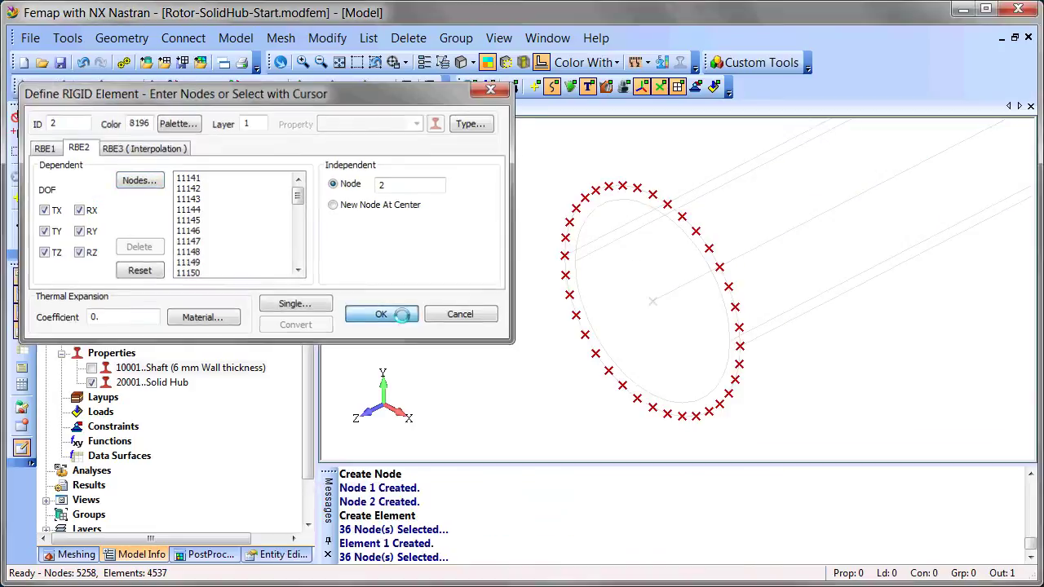
{"action": "left_click", "coordinate": [380, 64]}
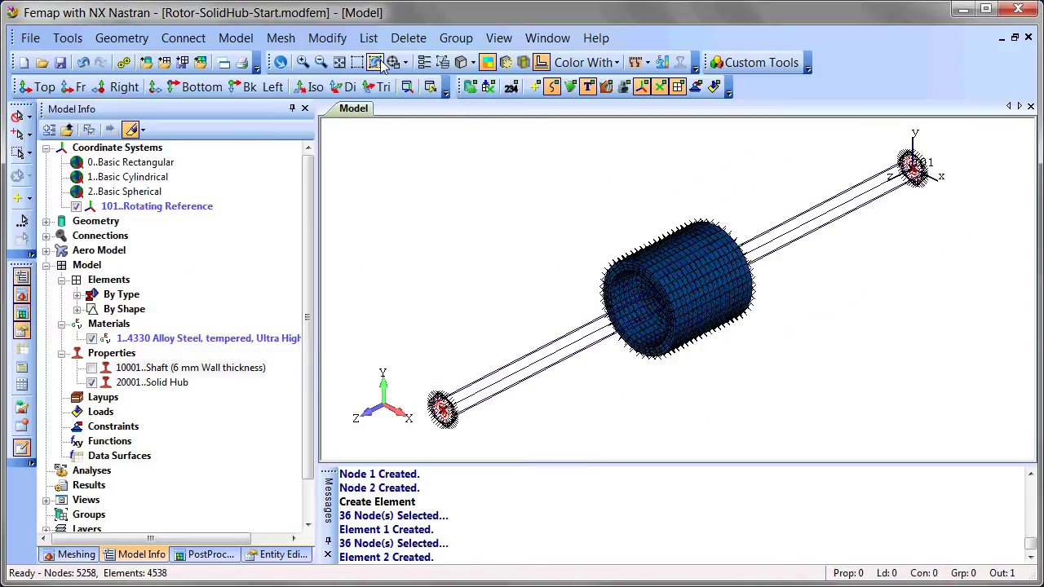
Create a new standard constraint set titled "Shaft End".
{"action": "right_click", "coordinate": [116, 427]}
{"action": "left_click", "coordinate": [162, 282]}
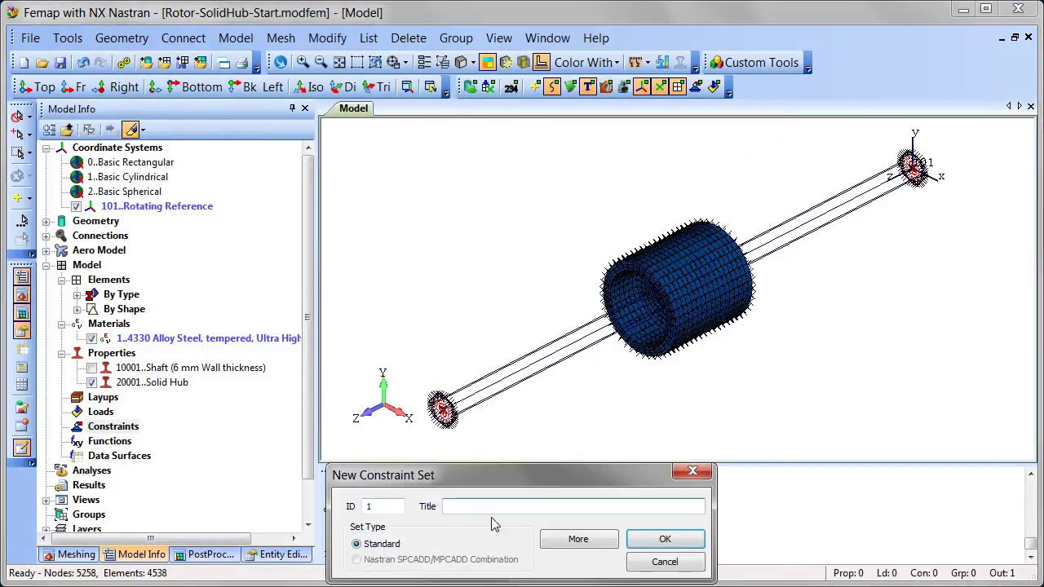
{"action": "type", "text": "Shaft End"}
{"action": "key", "text": "Return"}
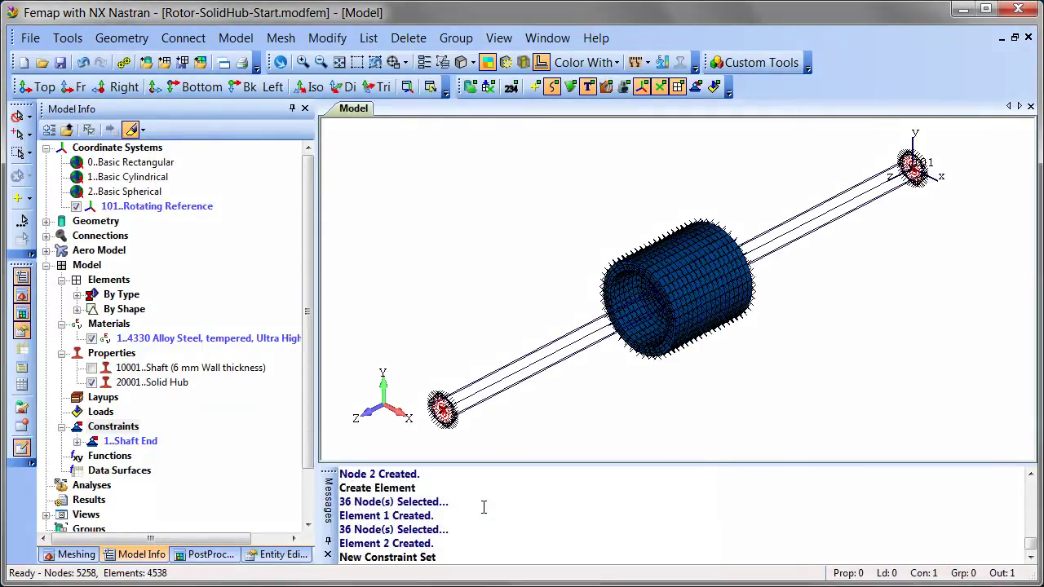
Constrain TZ and RZ of node 1 in the Shaft End set with a nodal constraint titled "Shaft End - TZ, RZ".
{"action": "left_click", "coordinate": [77, 441]}
{"action": "right_click", "coordinate": [137, 456]}
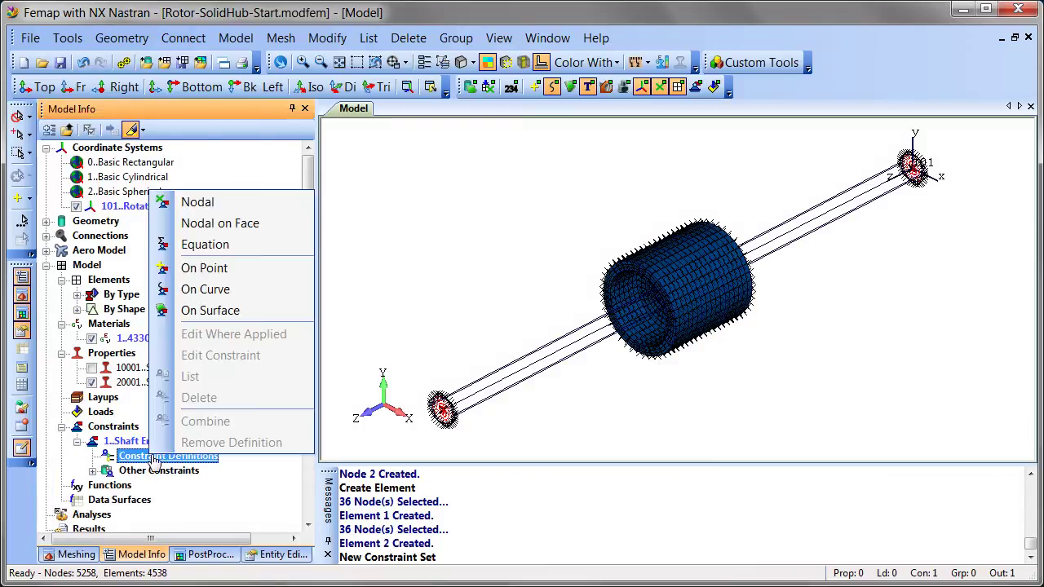
{"action": "left_click", "coordinate": [242, 204]}
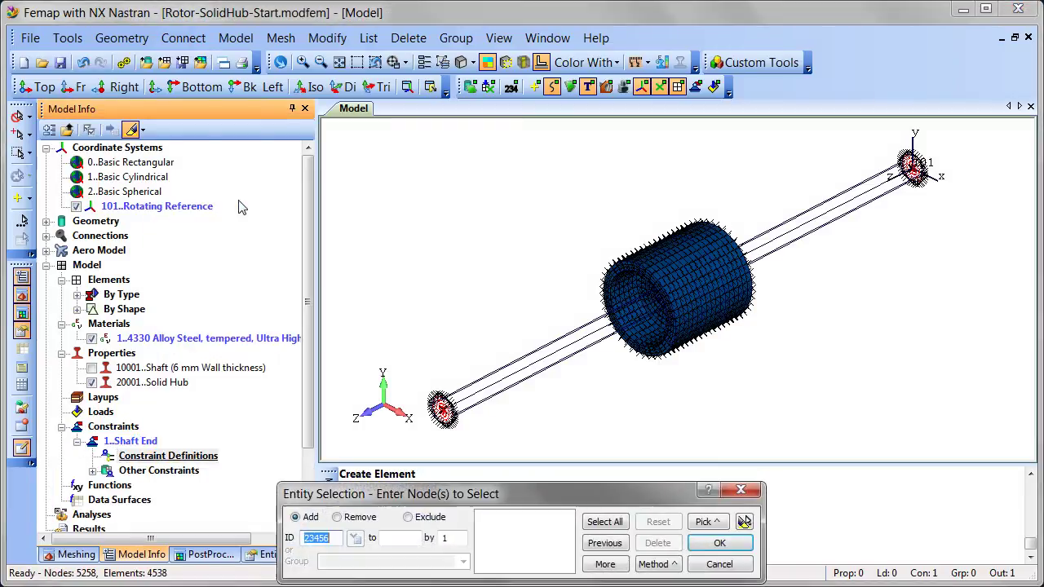
{"action": "type", "text": "1"}
{"action": "key", "text": "Return"}
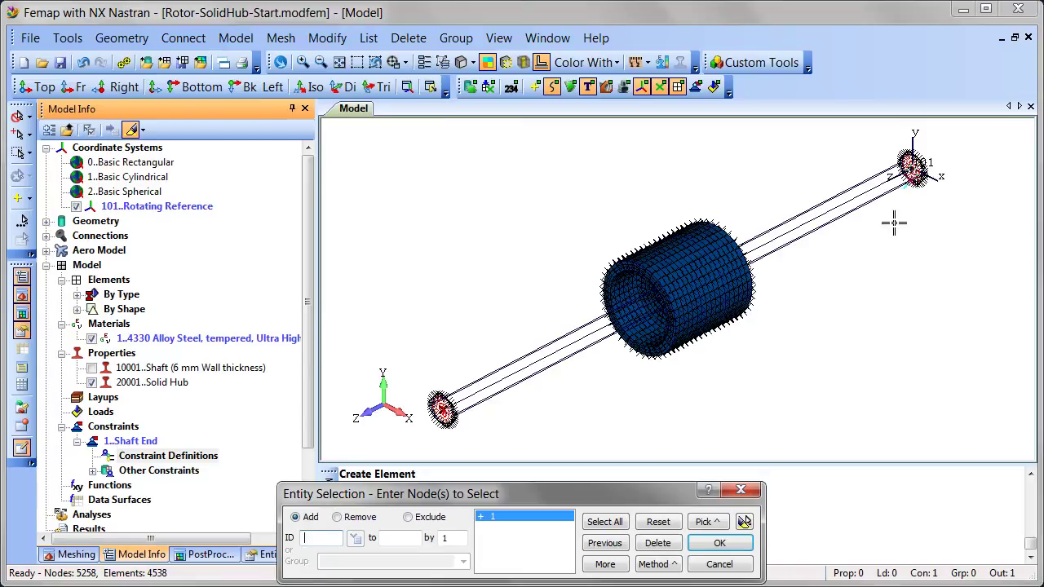
{"action": "left_click", "coordinate": [719, 543]}
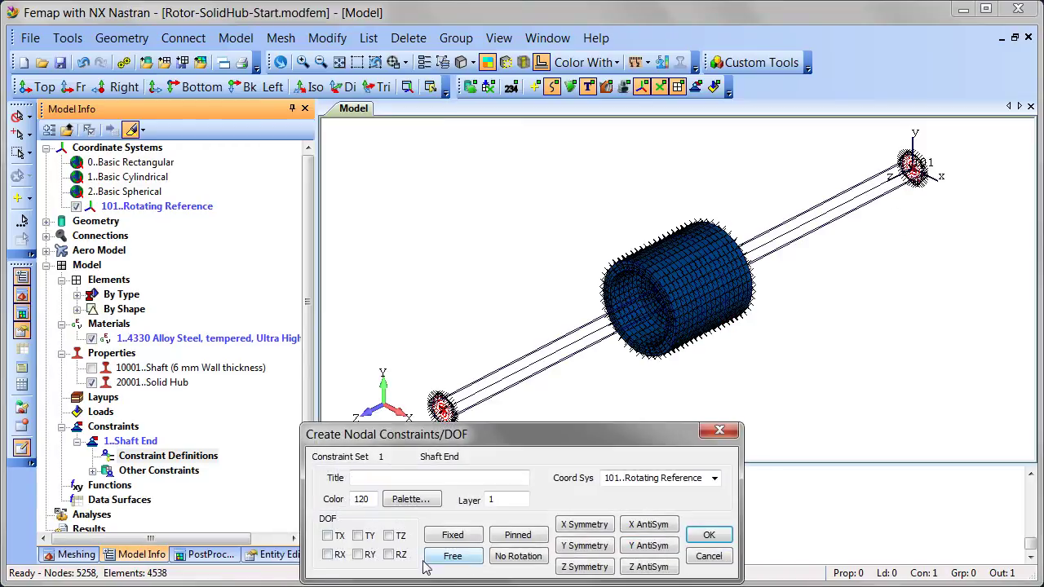
{"action": "left_click", "coordinate": [388, 535]}
{"action": "left_click", "coordinate": [389, 482]}
{"action": "type", "text": "Shaft End - TZ, RZ"}
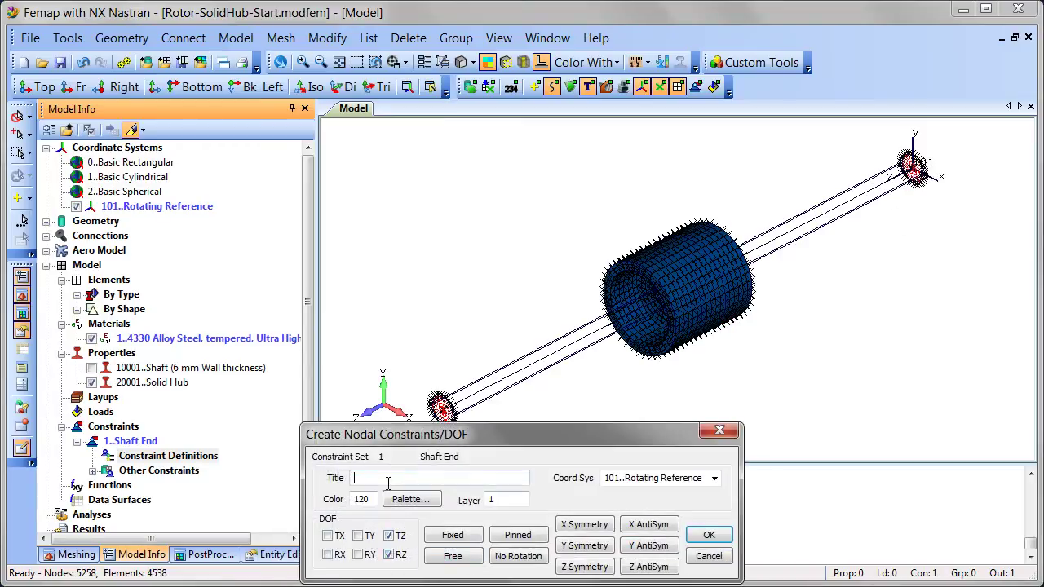
{"action": "left_click", "coordinate": [702, 532]}
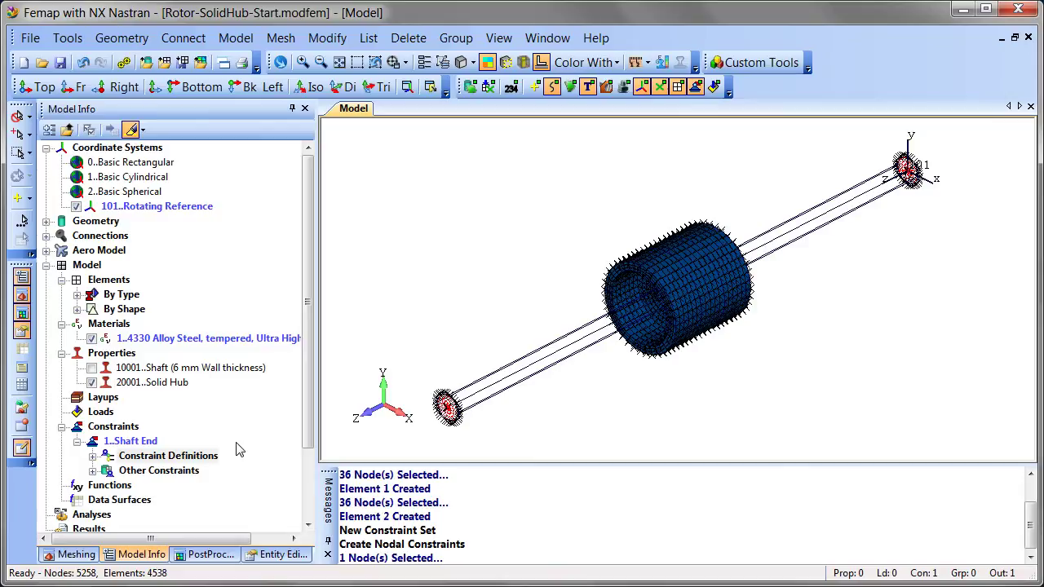
Start a new Spring/Damper property with ID 101 titled "Shaft Mount Bushing".
{"action": "right_click", "coordinate": [128, 356]}
{"action": "left_click", "coordinate": [212, 372]}
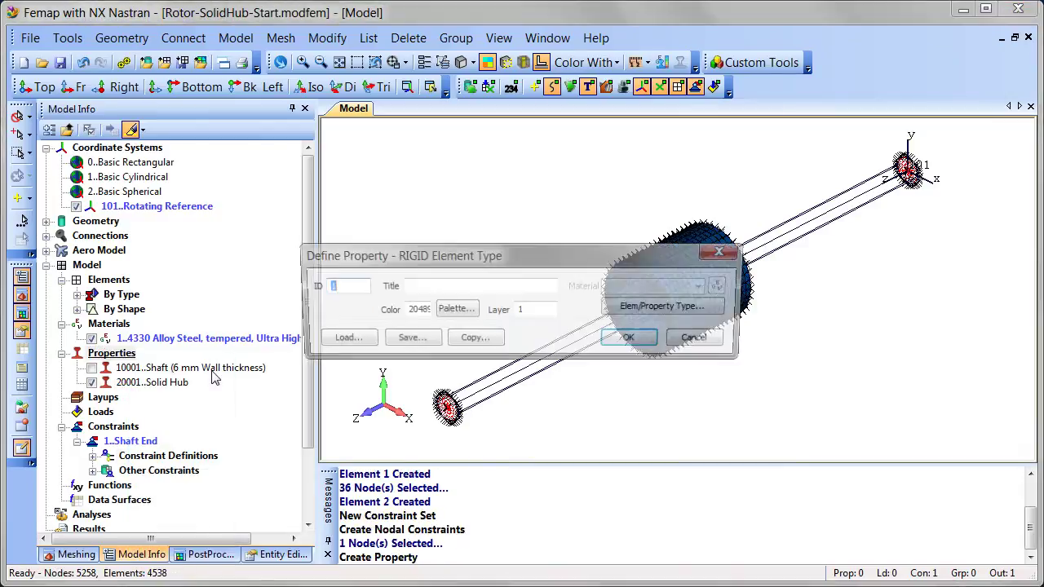
{"action": "left_click", "coordinate": [641, 307]}
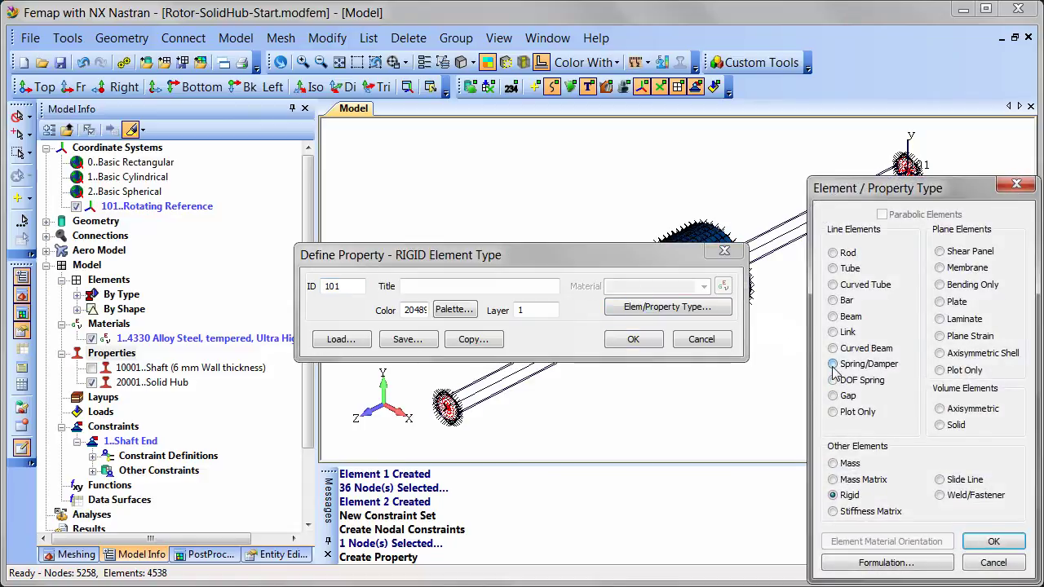
{"action": "left_click", "coordinate": [993, 541]}
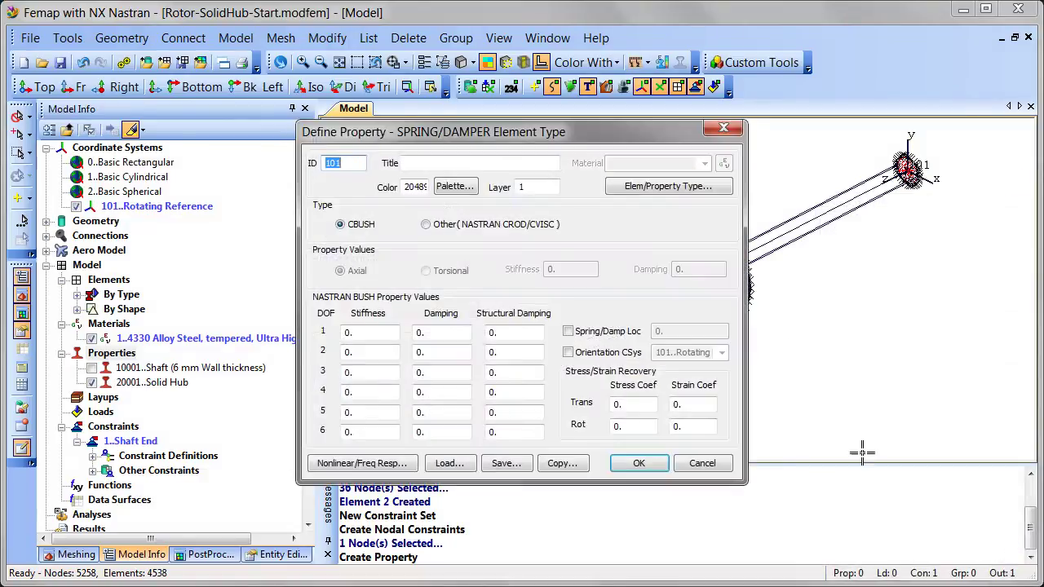
{"action": "left_click", "coordinate": [425, 165]}
{"action": "type", "text": "Shaft Mount Bushing"}
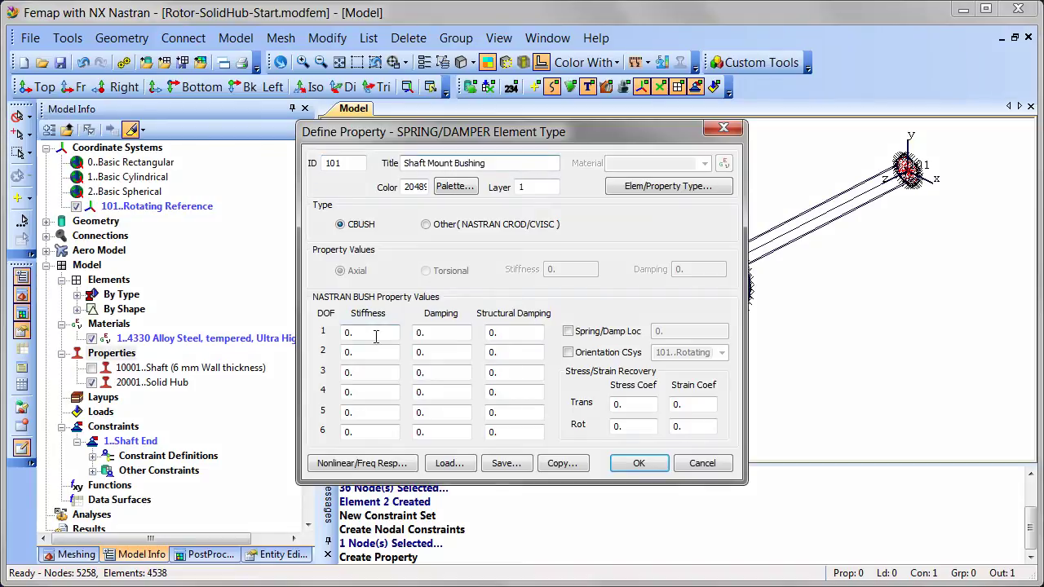
Give the bushing 5e7 stiffness and 15000 damping in DOF 1 and 2, orient it to 101..Rotating Reference, and create the property.
{"action": "left_click", "coordinate": [376, 335]}
{"action": "type", "text": "5e7"}
{"action": "type", "text": "15000"}
{"action": "type", "text": "5e7"}
{"action": "type", "text": "15000"}
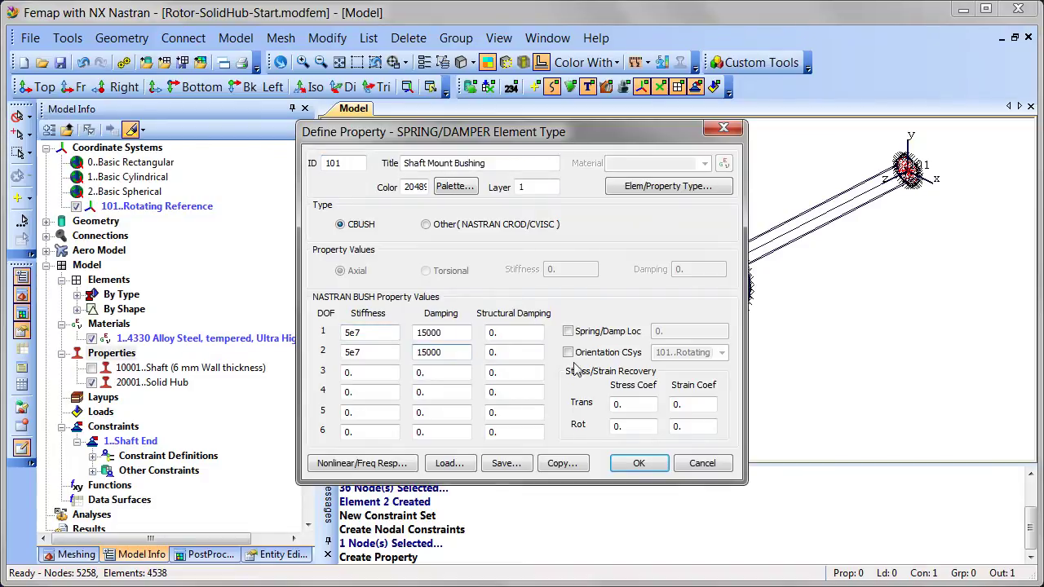
{"action": "left_click", "coordinate": [568, 352]}
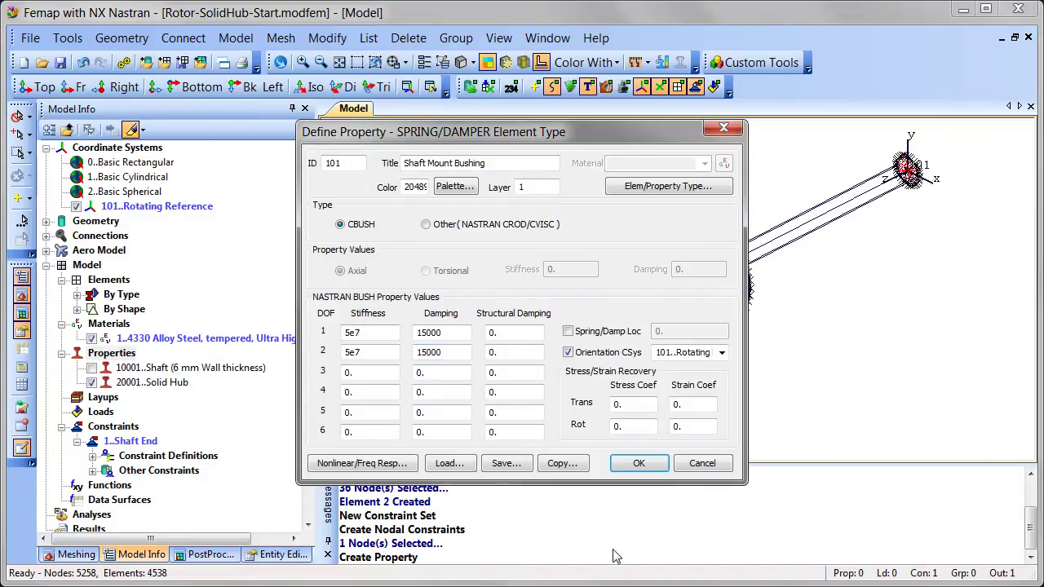
{"action": "left_click", "coordinate": [637, 463]}
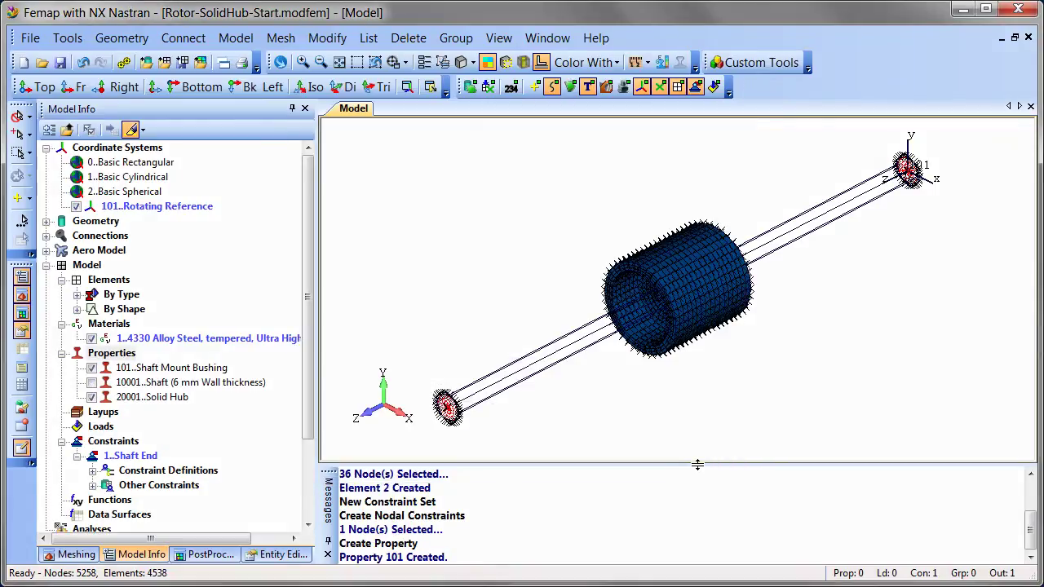
Create grounded CBUSH elements on center nodes 1 and 2 using the Shaft Mount Bushing property.
{"action": "left_click", "coordinate": [784, 68]}
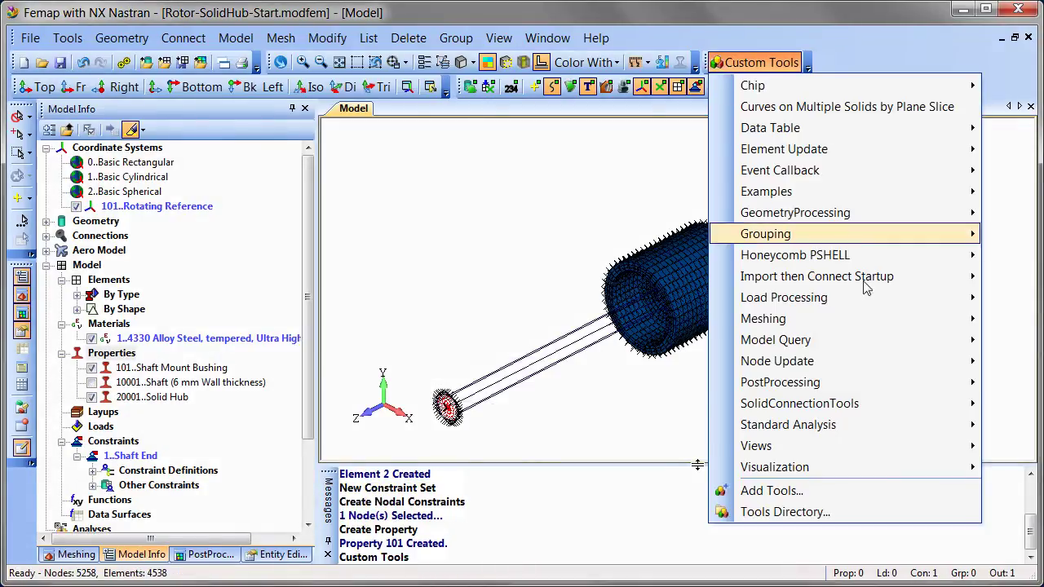
{"action": "mouse_move", "coordinate": [836, 326]}
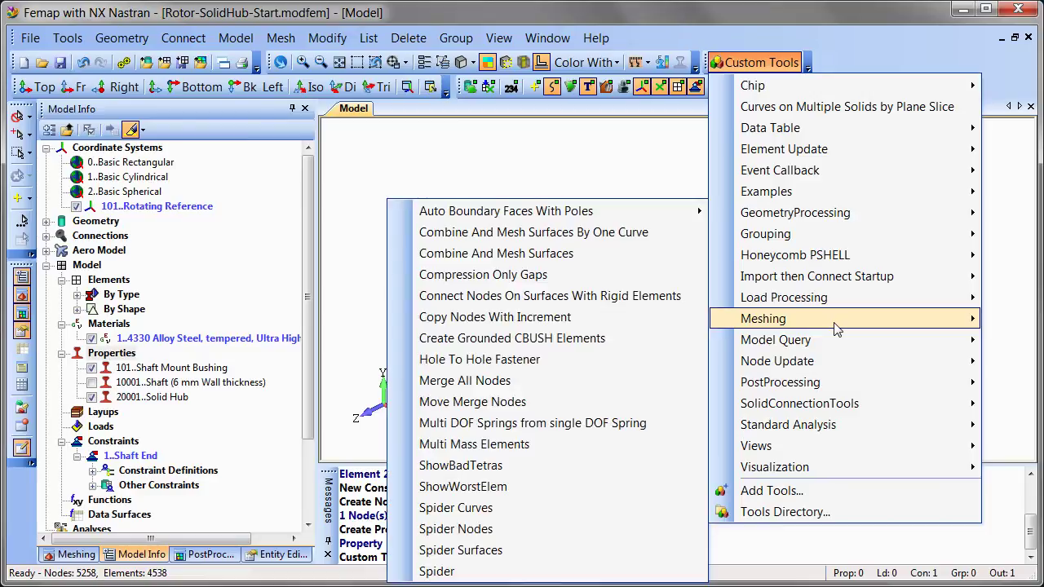
{"action": "left_click", "coordinate": [644, 341]}
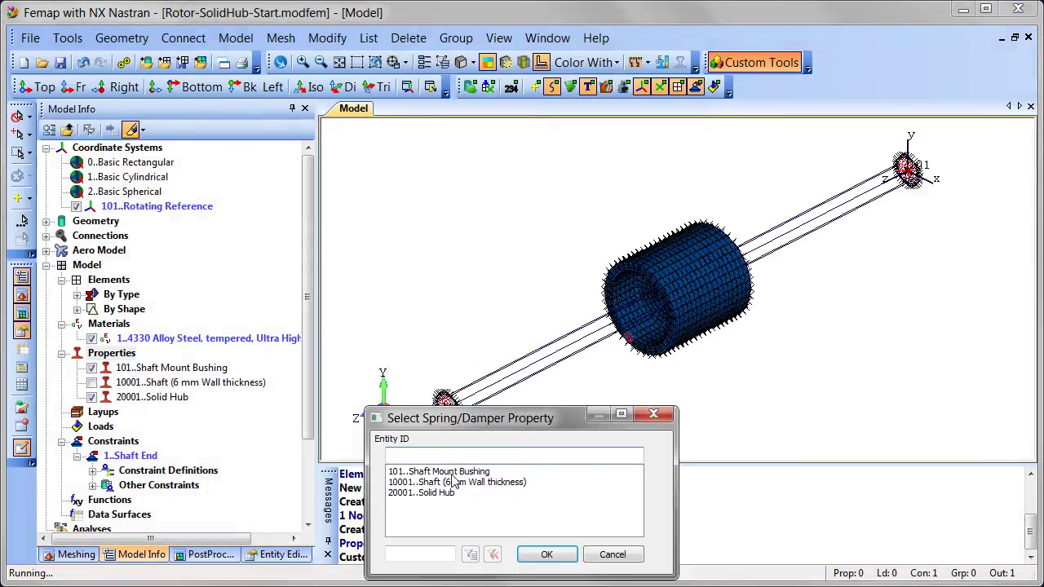
{"action": "left_click", "coordinate": [545, 554]}
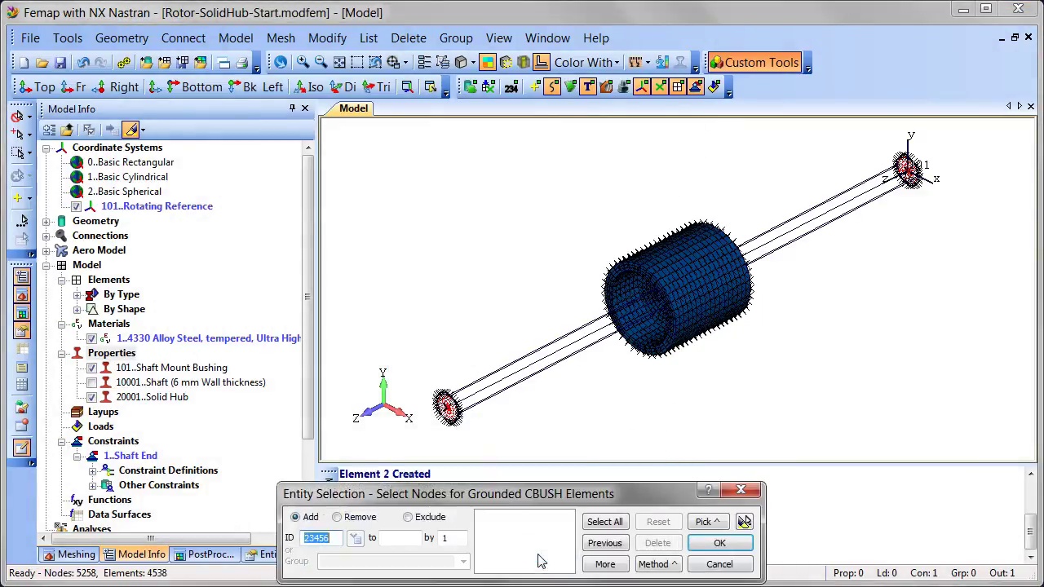
{"action": "left_click", "coordinate": [908, 171]}
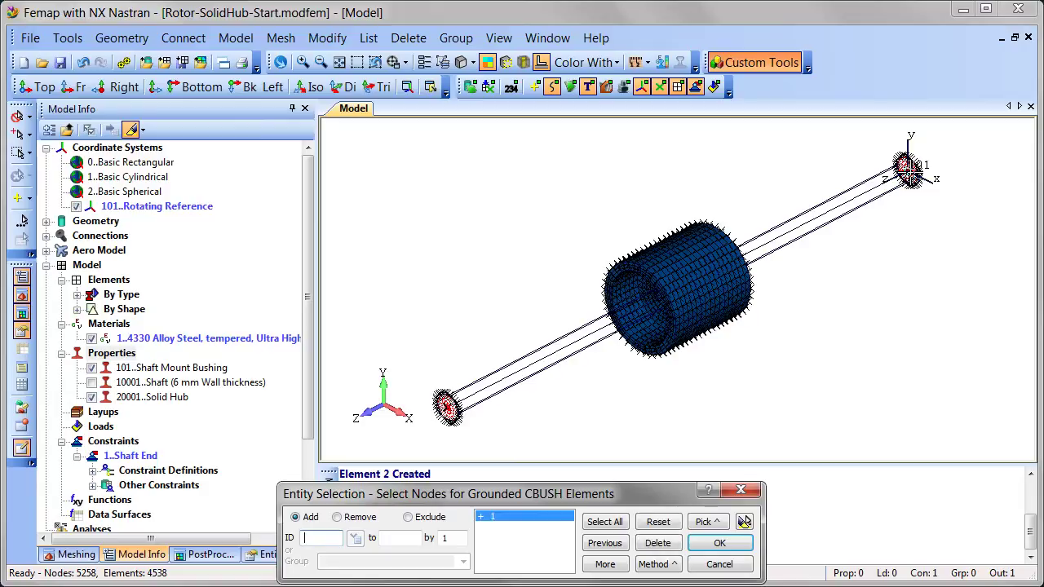
{"action": "left_click", "coordinate": [447, 405]}
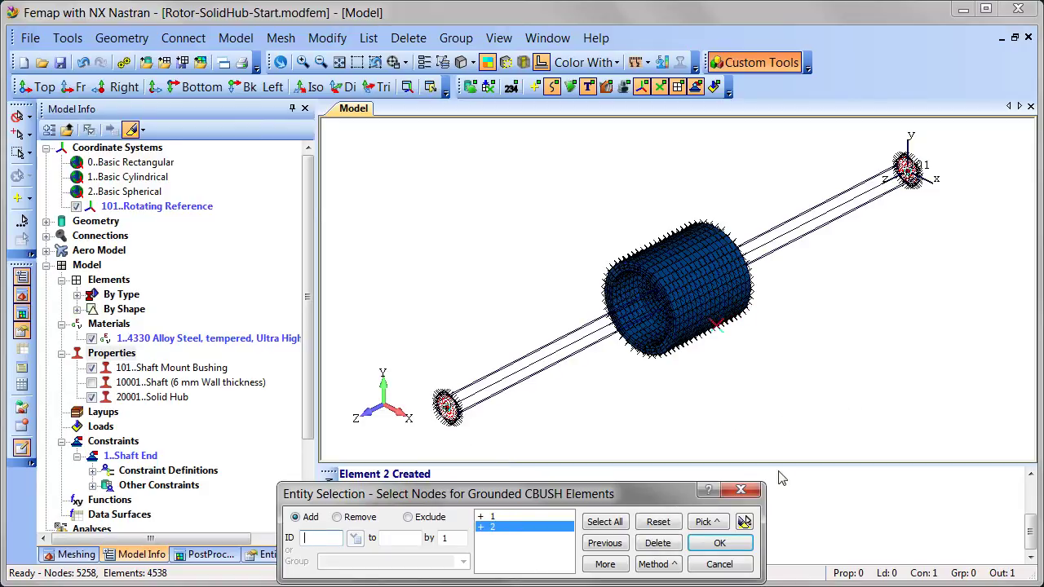
{"action": "left_click", "coordinate": [734, 544]}
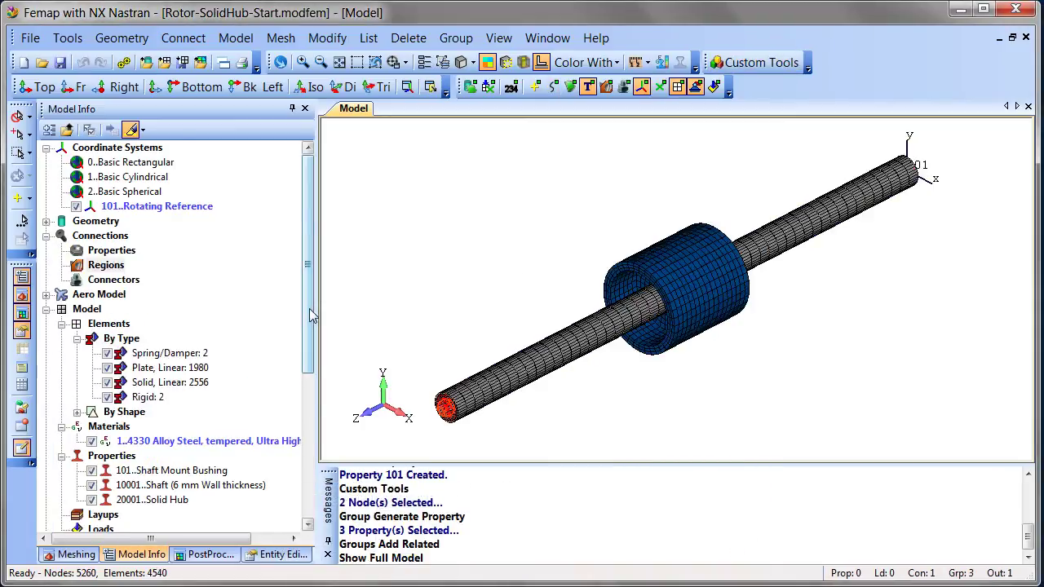
Highlight the Shaft and Solid Hub property groups in the model to check their contents, and regenerate the view.
{"action": "left_click_drag", "start_coordinate": [306, 325], "coordinate": [323, 463]}
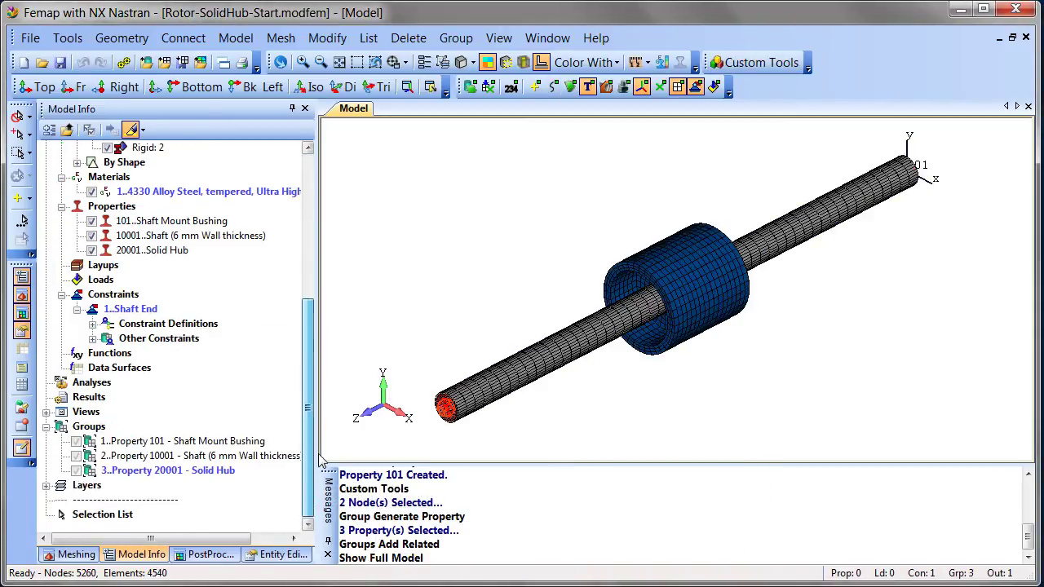
{"action": "left_click", "coordinate": [261, 456]}
{"action": "left_click", "coordinate": [225, 472]}
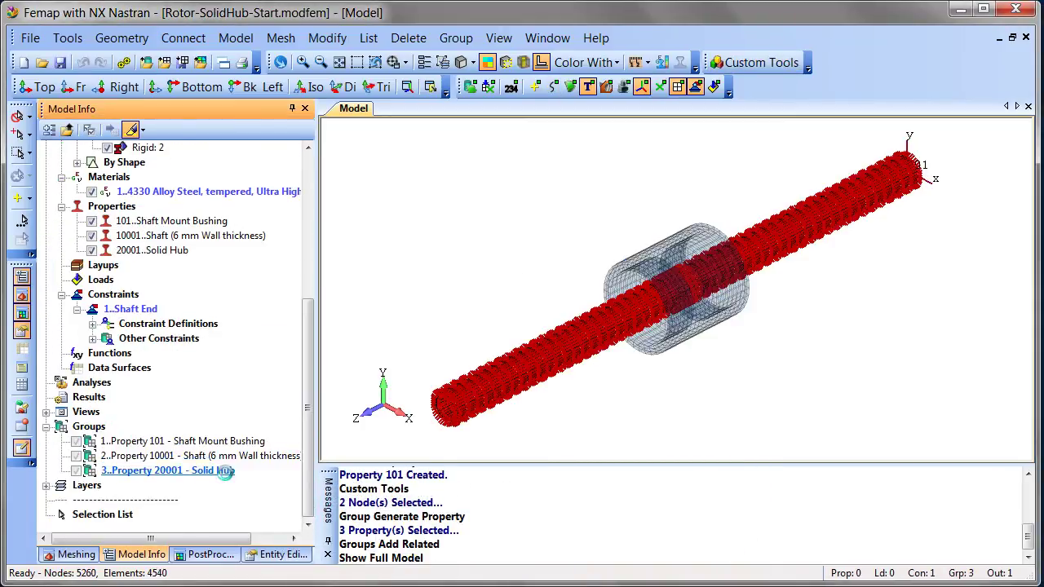
{"action": "key", "text": "ctrl+g"}
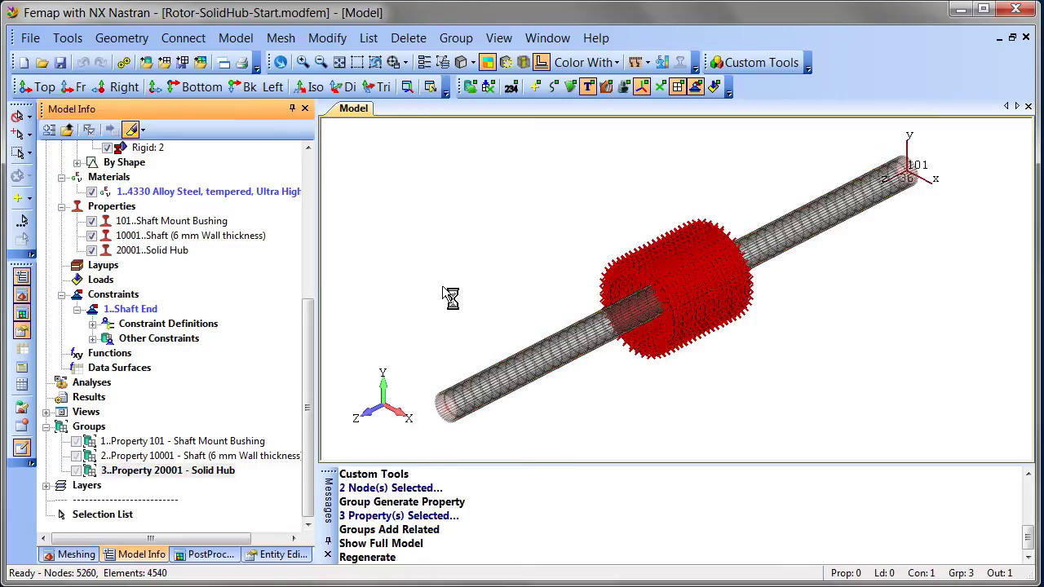
Start a new rotor region titled "Lavel Rotor".
{"action": "left_click_drag", "start_coordinate": [308, 355], "coordinate": [308, 212]}
{"action": "right_click", "coordinate": [123, 267]}
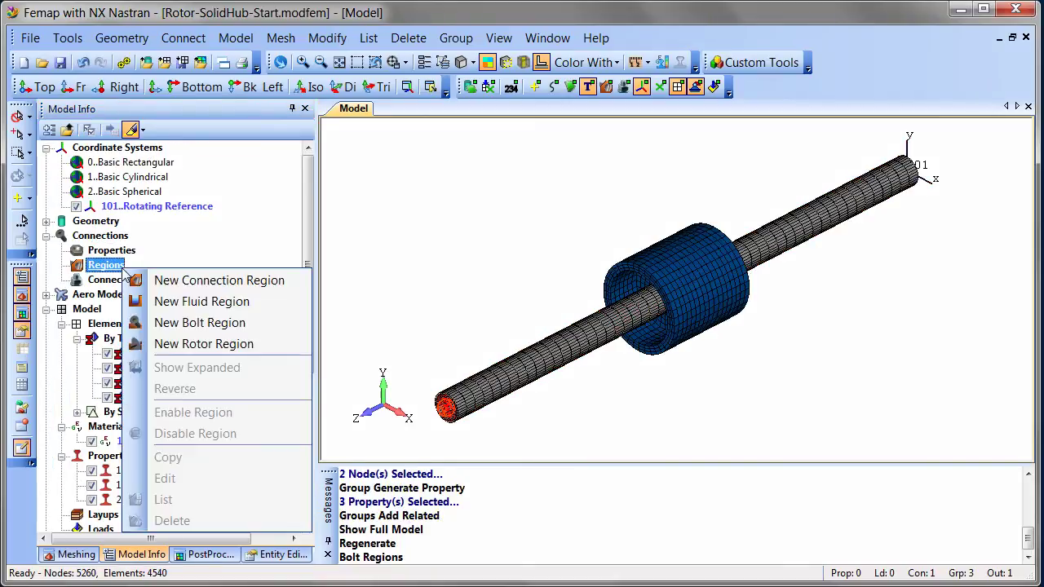
{"action": "left_click", "coordinate": [266, 344]}
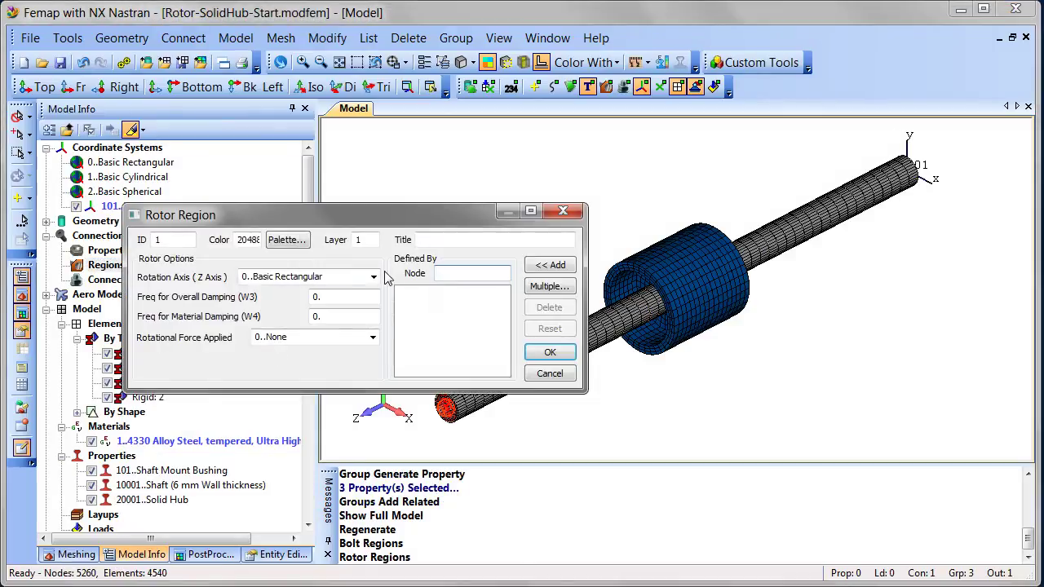
{"action": "left_click", "coordinate": [469, 241]}
{"action": "type", "text": "Lavel Rotor"}
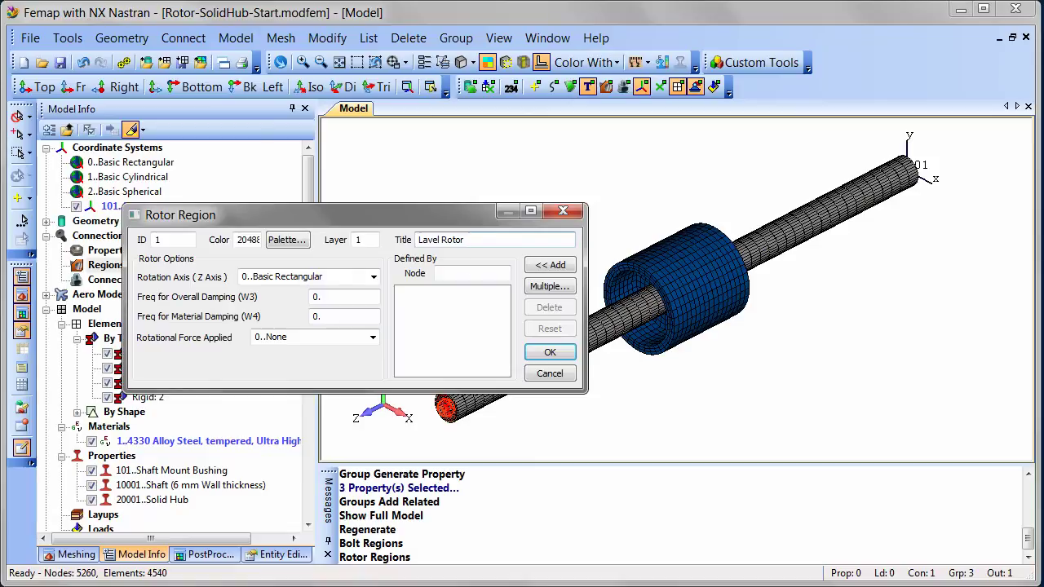
Set the rotor region's rotation axis to 101..Rotating Reference and its overall damping frequency (W3) to 400.
{"action": "left_click", "coordinate": [372, 276]}
{"action": "left_click", "coordinate": [353, 323]}
{"action": "left_click", "coordinate": [339, 297]}
{"action": "type", "text": "400"}
{"action": "key", "text": "Tab"}
Add all nodes of the Property 10001 Shaft and Property 20001 Solid Hub groups to the rotor region and create it.
{"action": "left_click", "coordinate": [545, 287]}
{"action": "left_click", "coordinate": [463, 529]}
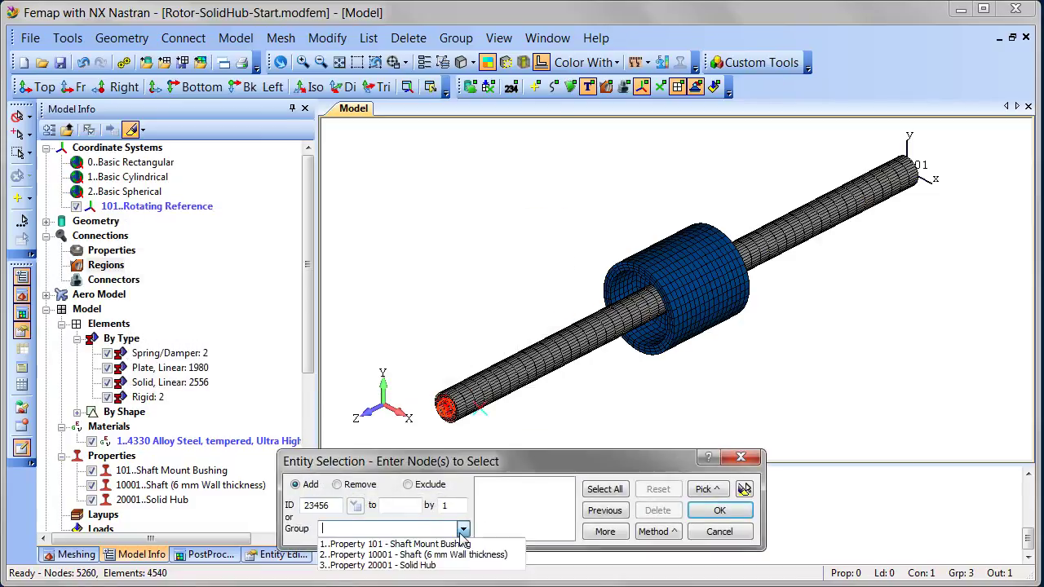
{"action": "left_click", "coordinate": [448, 554]}
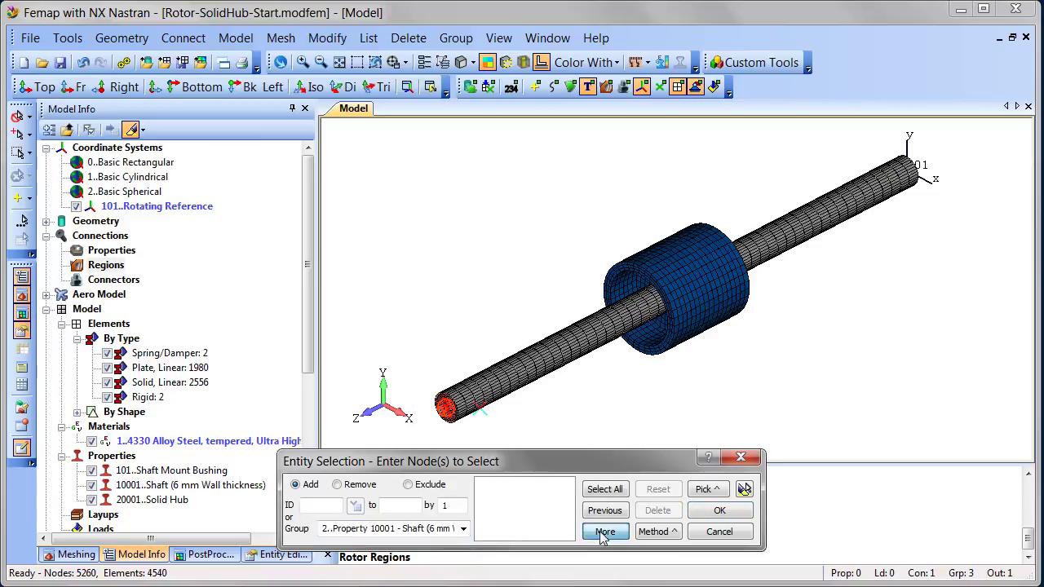
{"action": "left_click", "coordinate": [605, 530]}
{"action": "left_click", "coordinate": [463, 528]}
{"action": "left_click", "coordinate": [414, 565]}
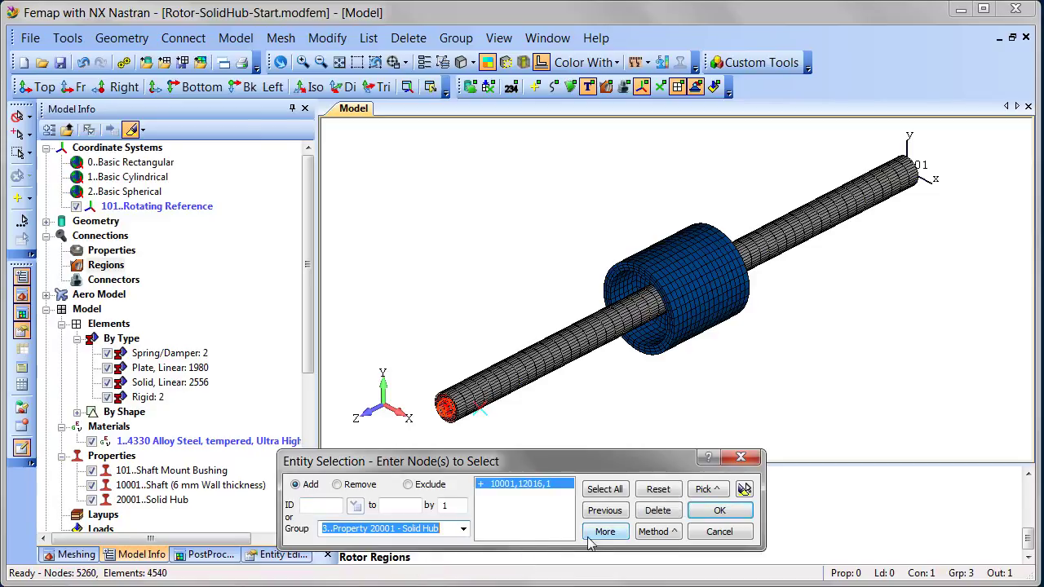
{"action": "left_click", "coordinate": [604, 530]}
{"action": "left_click", "coordinate": [744, 508]}
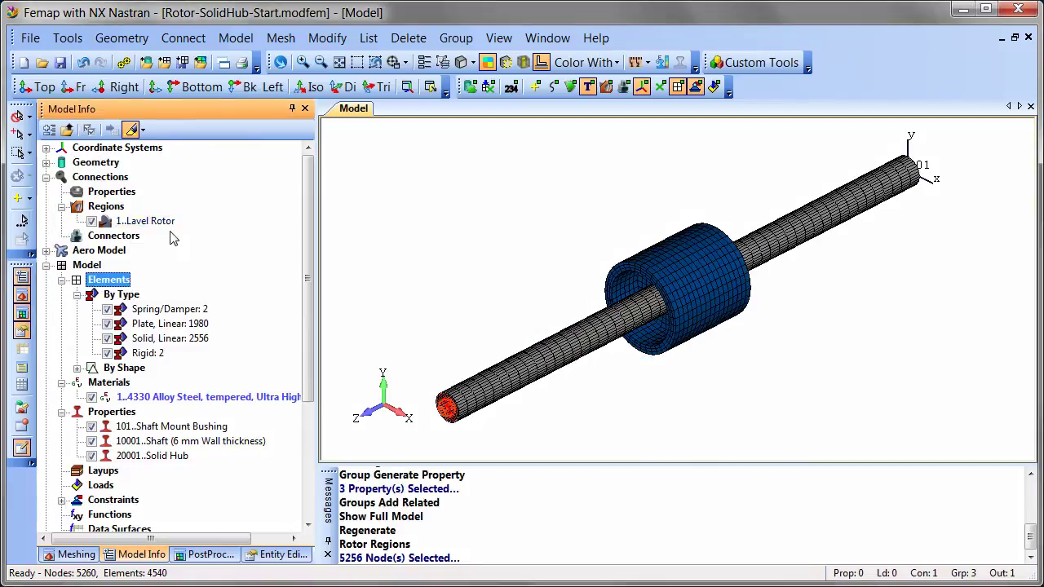
Highlight the Lavel Rotor region in the model to check which nodes it covers.
{"action": "left_click", "coordinate": [163, 222]}
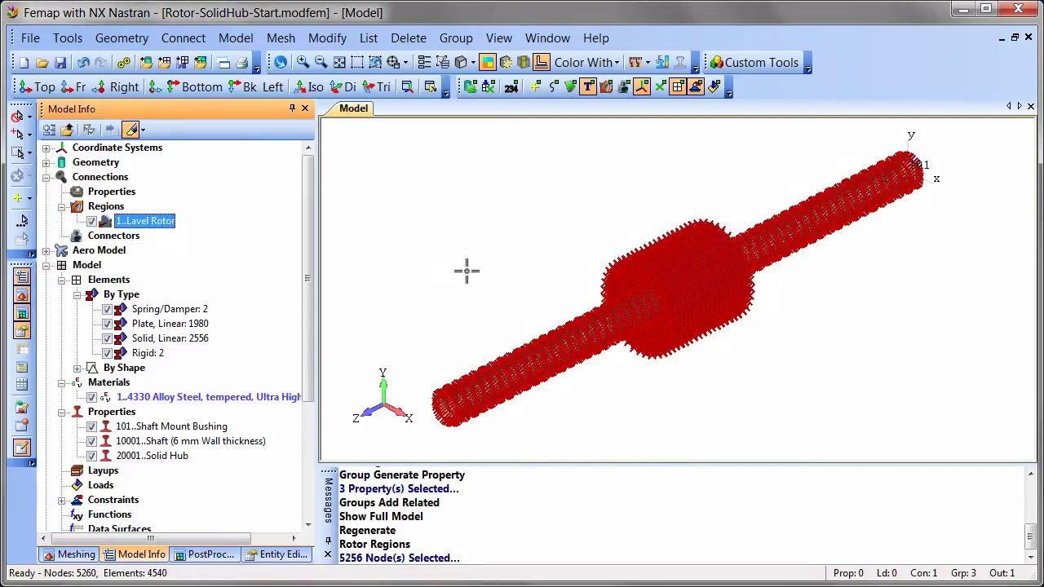
{"action": "left_click", "coordinate": [428, 334]}
Create an NX Nastran Normal Modes/Eigenvalue analysis set titled "Rotor Dynamics Eigenvalue".
{"action": "left_click_drag", "start_coordinate": [308, 321], "coordinate": [324, 403]}
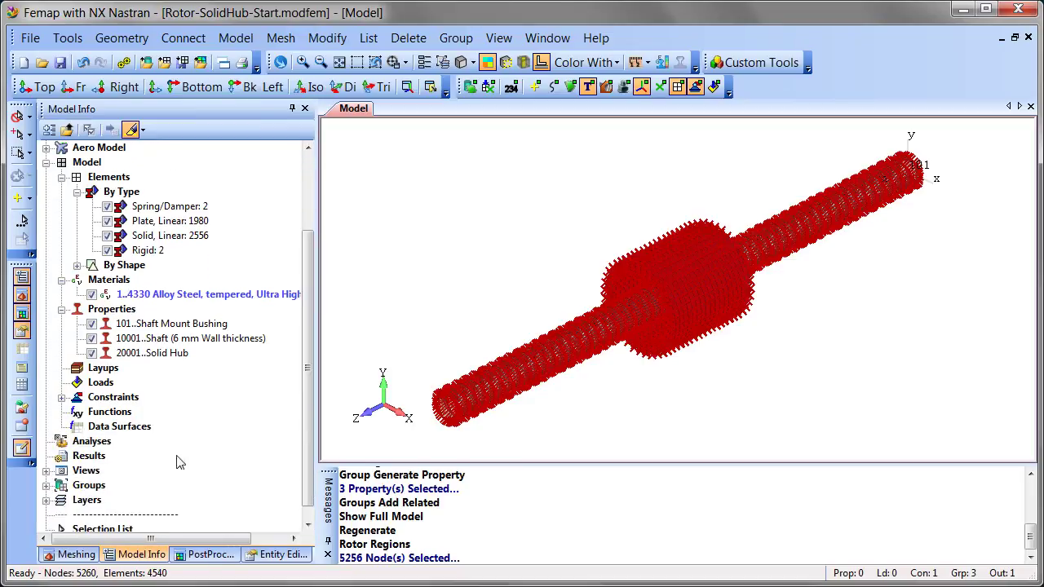
{"action": "right_click", "coordinate": [104, 444]}
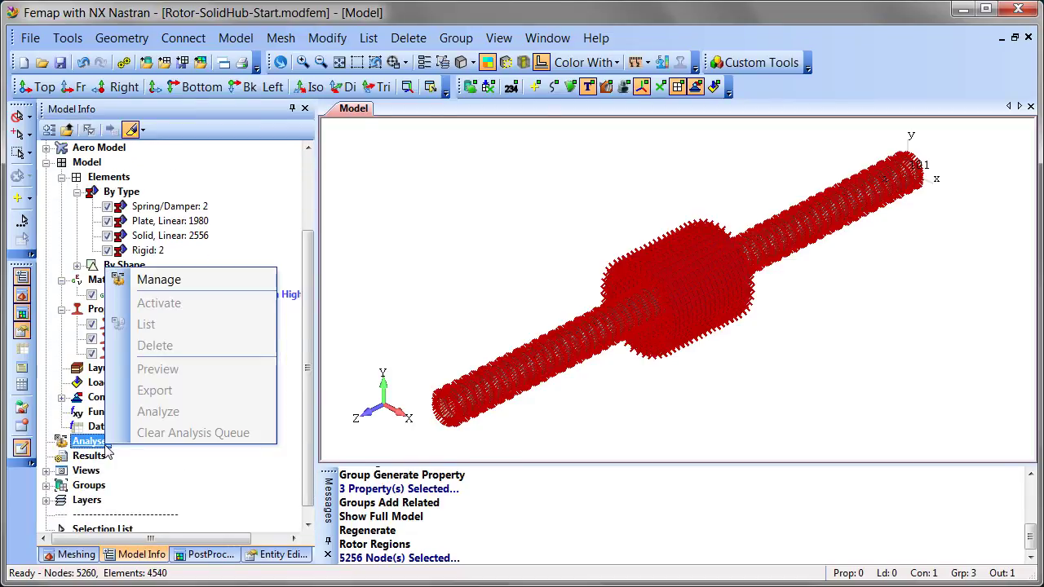
{"action": "left_click", "coordinate": [217, 286]}
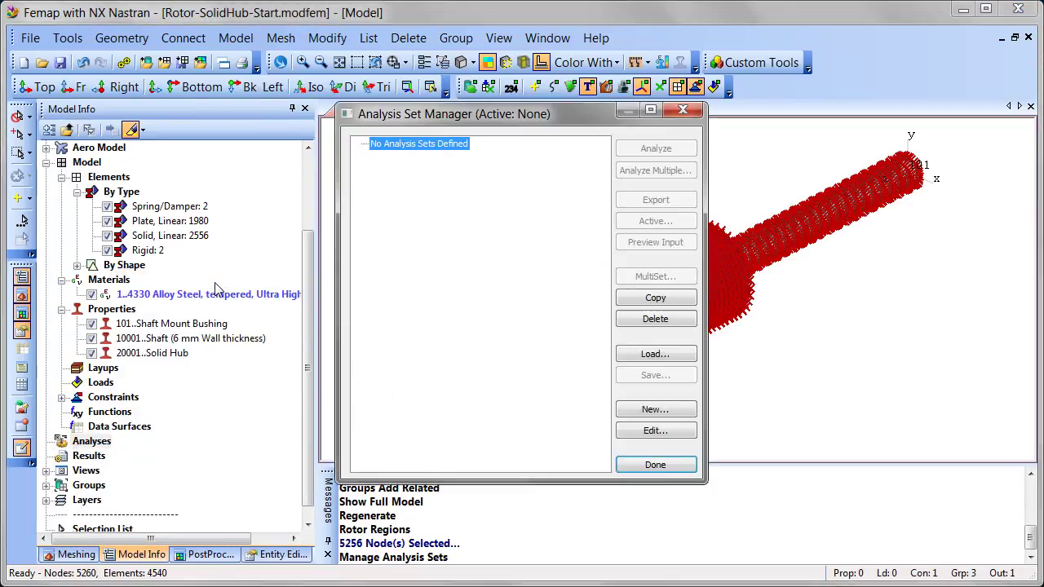
{"action": "left_click", "coordinate": [655, 410]}
{"action": "type", "text": "Rotor Dynamics Eigenvalue"}
{"action": "left_click", "coordinate": [393, 372]}
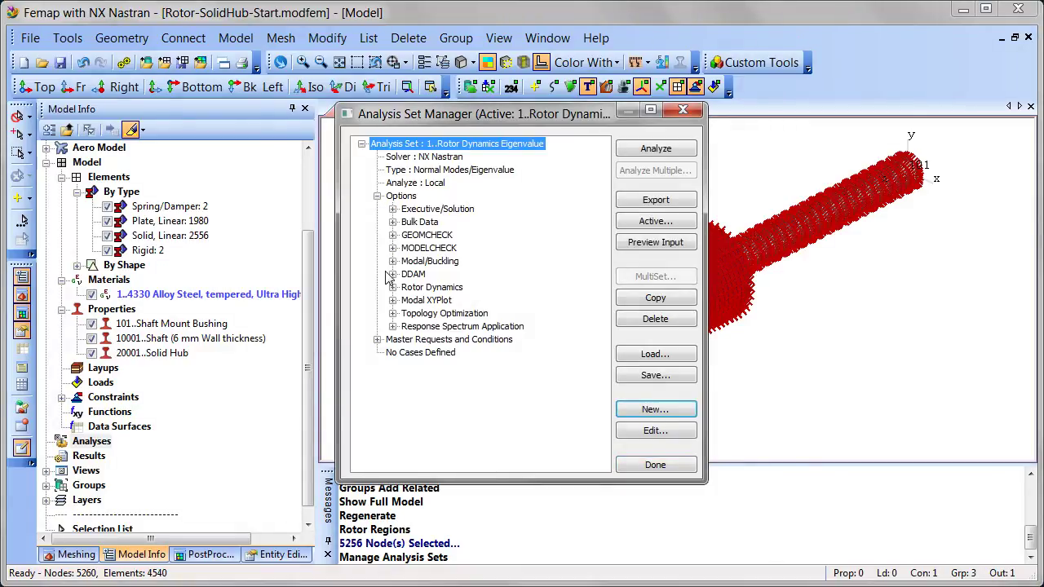
Set the analysis set's modal options to the Complex Lanczos method with a Modal solution type and a maximum frequency of 500 Hz.
{"action": "left_click", "coordinate": [393, 261]}
{"action": "left_click", "coordinate": [429, 261]}
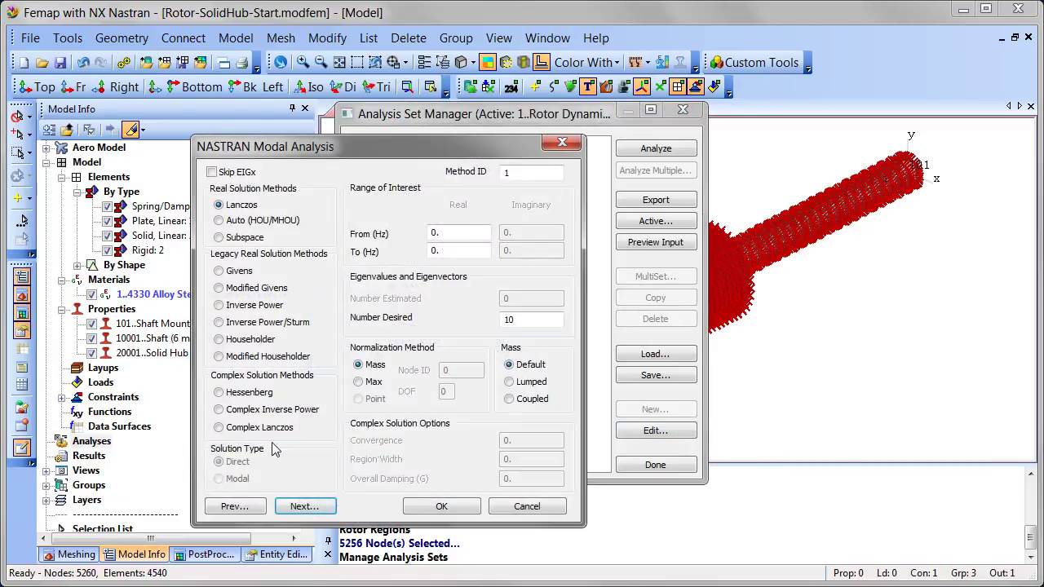
{"action": "left_click", "coordinate": [218, 428]}
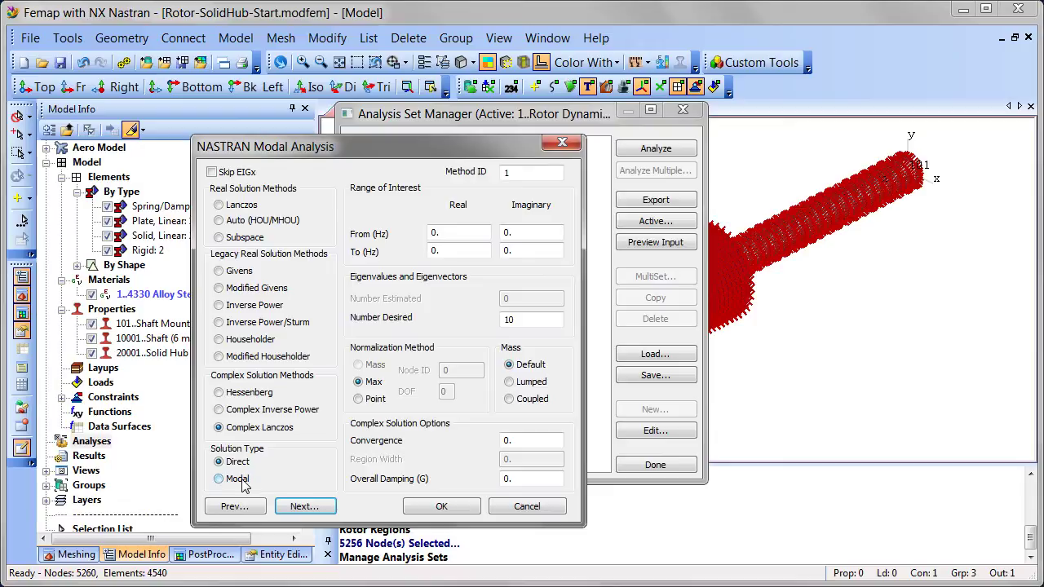
{"action": "double_click", "coordinate": [436, 252]}
{"action": "type", "text": "500"}
{"action": "left_click", "coordinate": [476, 508]}
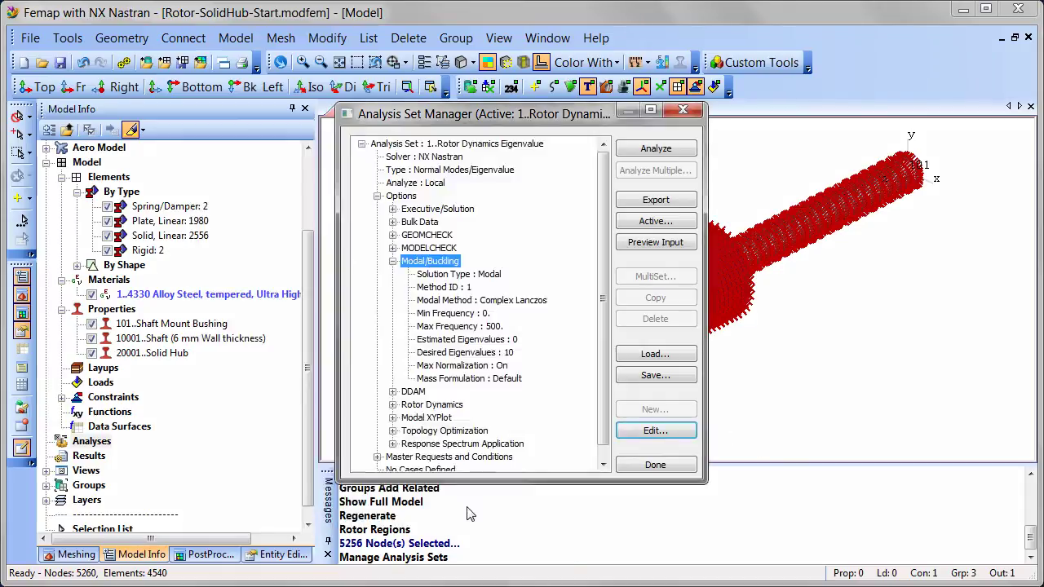
Enable rotor dynamics analysis in the analysis set with a rotor speed step size of 100 and 250 steps.
{"action": "scroll", "coordinate": [607, 367], "scroll_direction": "down", "scroll_amount": 1}
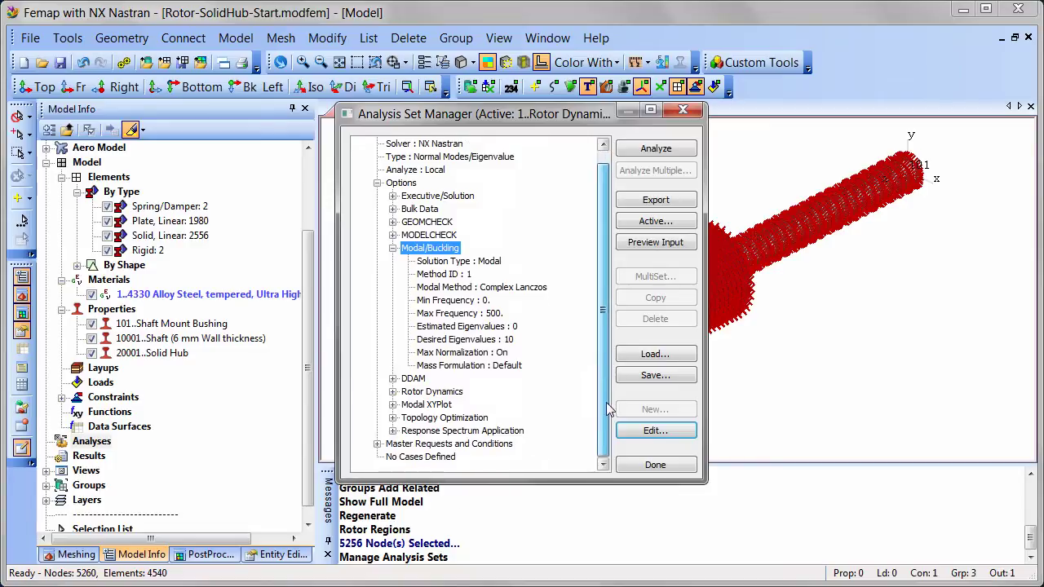
{"action": "left_click", "coordinate": [393, 392]}
{"action": "left_click", "coordinate": [432, 392]}
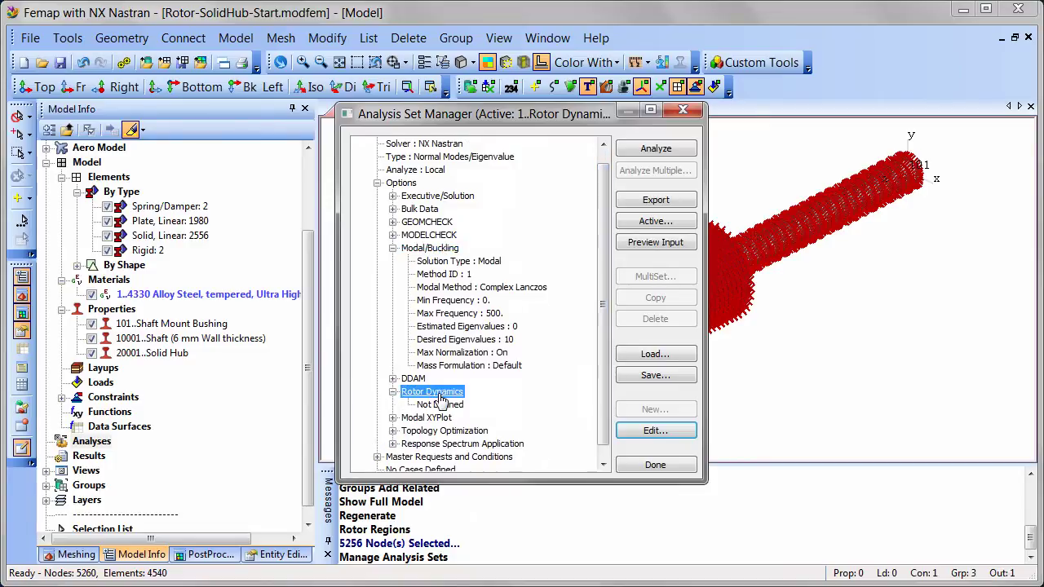
{"action": "left_click", "coordinate": [667, 436]}
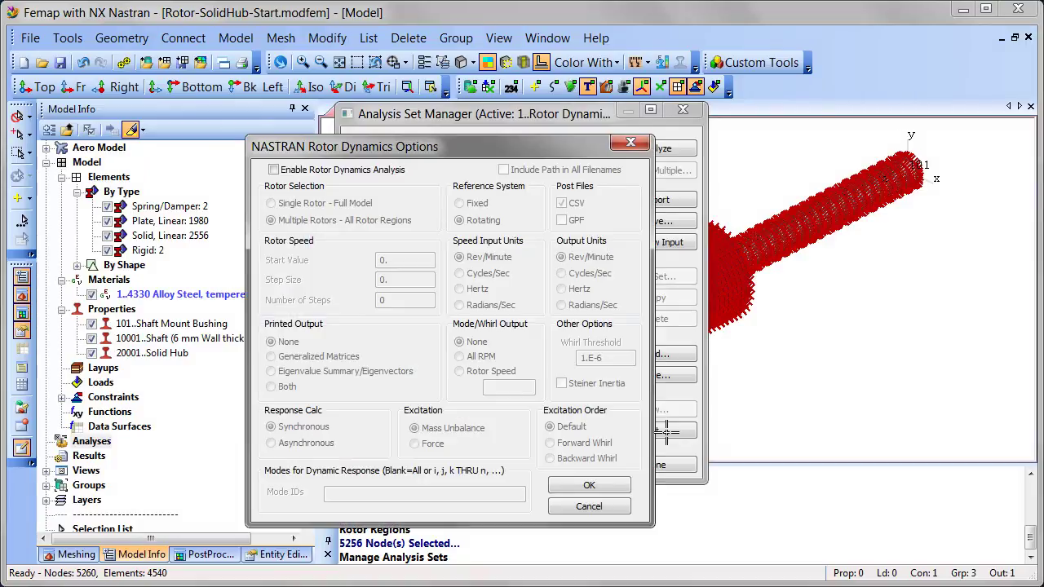
{"action": "left_click", "coordinate": [273, 169]}
{"action": "left_click", "coordinate": [377, 279]}
{"action": "type", "text": "100"}
{"action": "key", "text": "Tab"}
{"action": "type", "text": "250"}
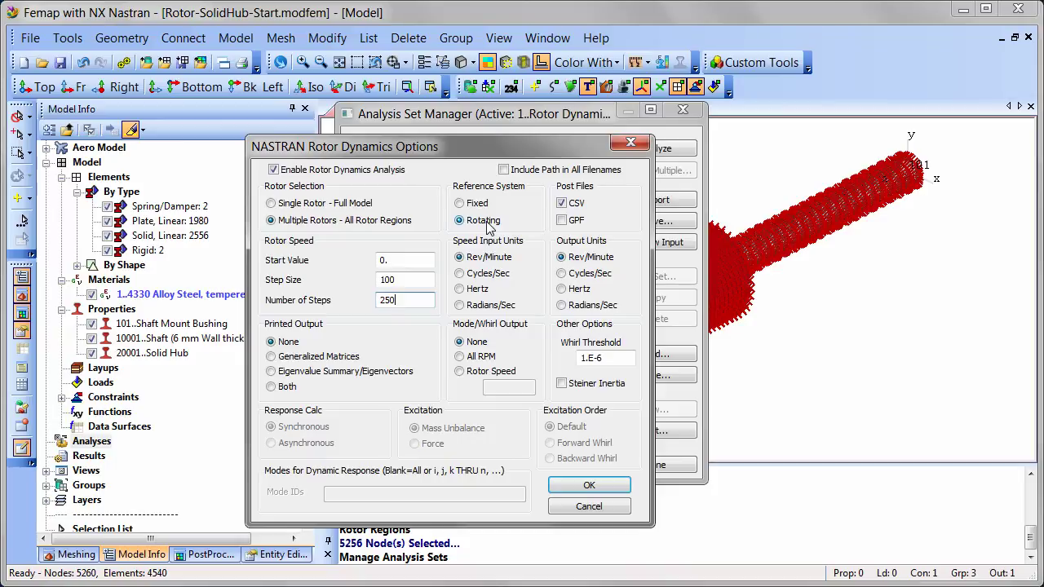
Set the rotor dynamics output units to Hertz and request mode/whirl output at a rotor speed of 17000.
{"action": "left_click", "coordinate": [562, 289]}
{"action": "left_click", "coordinate": [459, 372]}
{"action": "left_click", "coordinate": [500, 389]}
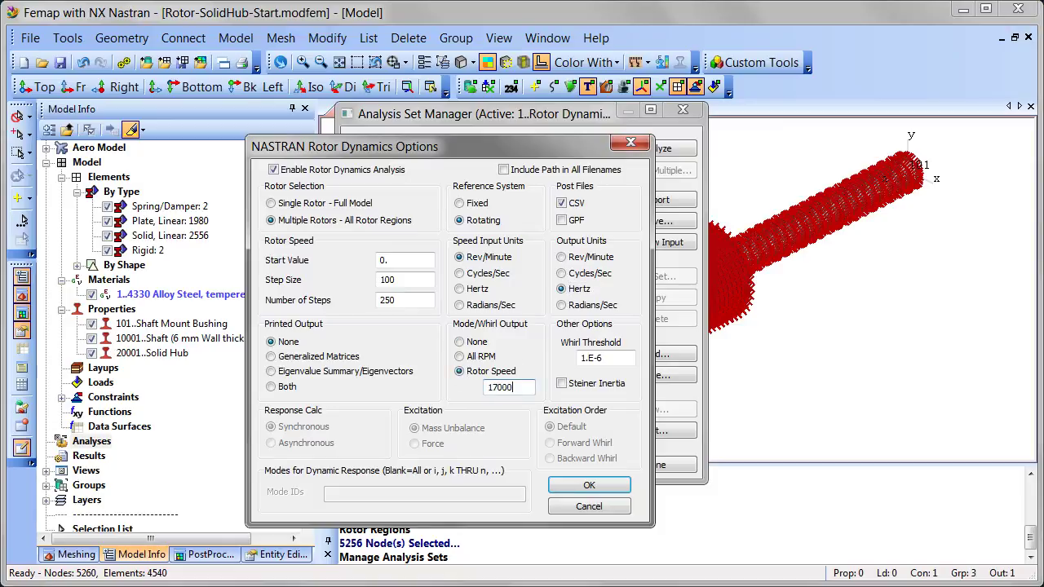
{"action": "left_click", "coordinate": [618, 487]}
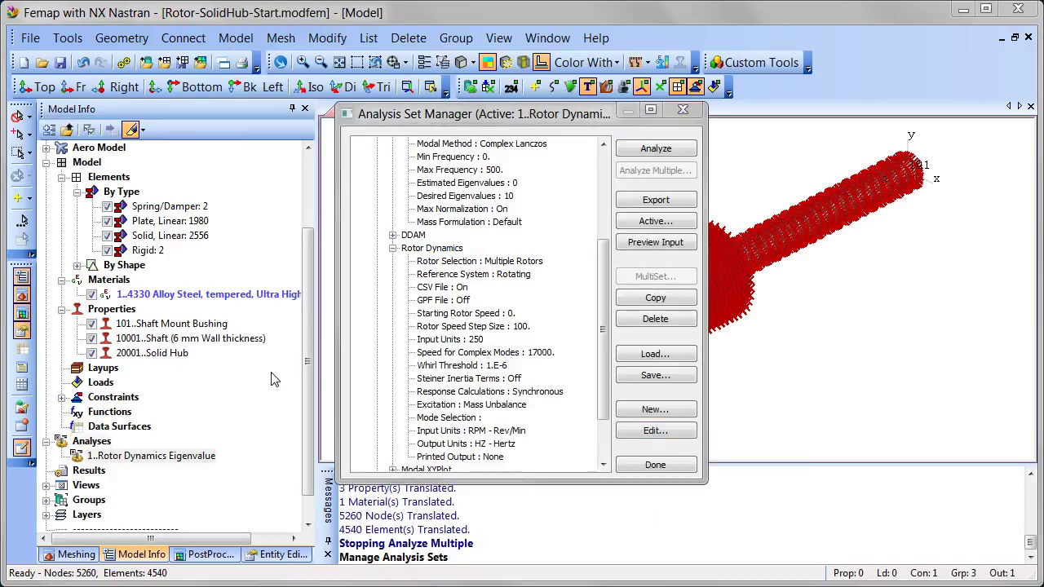
Run the Rotor Dynamics Eigenvalue analysis, follow its log to completion, and regenerate the model view to clear the region highlight.
{"action": "left_click", "coordinate": [683, 156]}
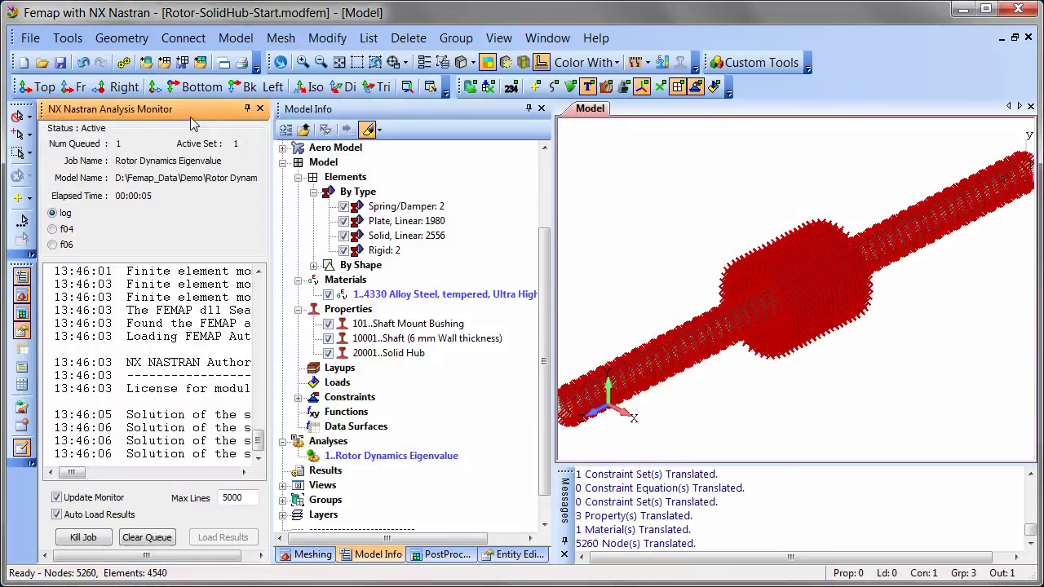
{"action": "double_click", "coordinate": [193, 111]}
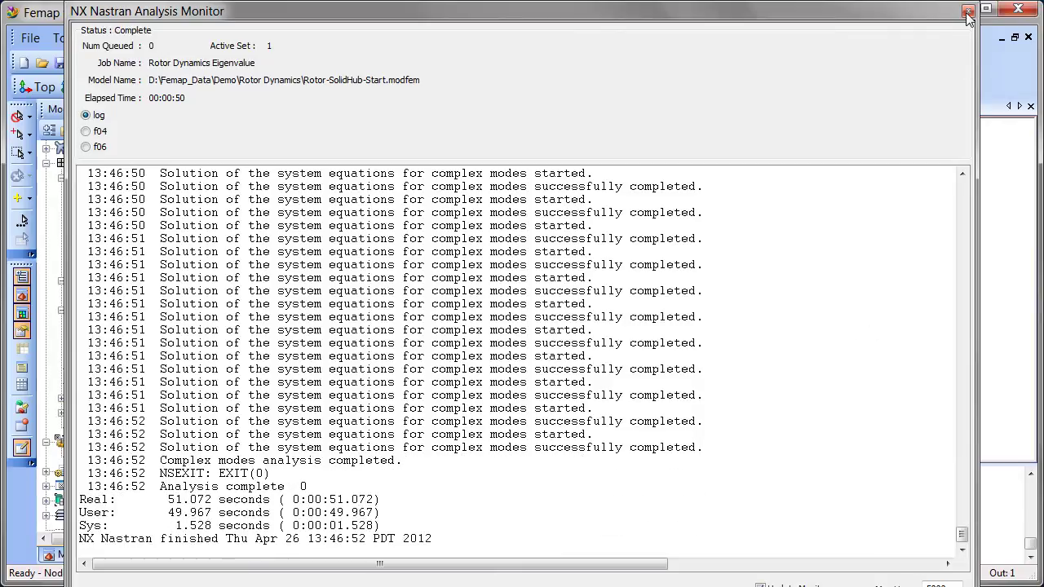
{"action": "left_click", "coordinate": [967, 12]}
{"action": "key", "text": "ctrl+g"}
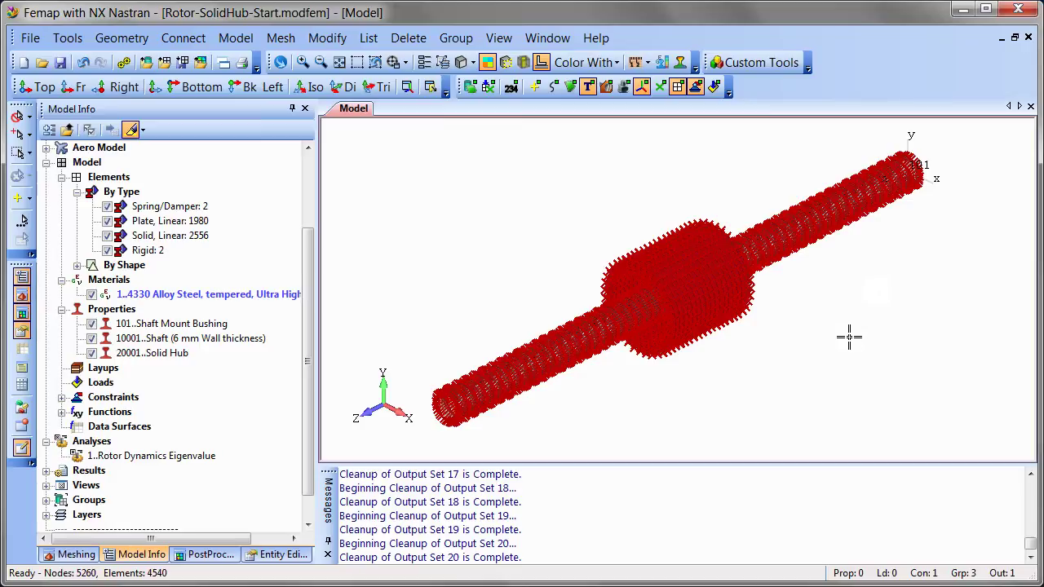
{"action": "key", "text": "ctrl+g"}
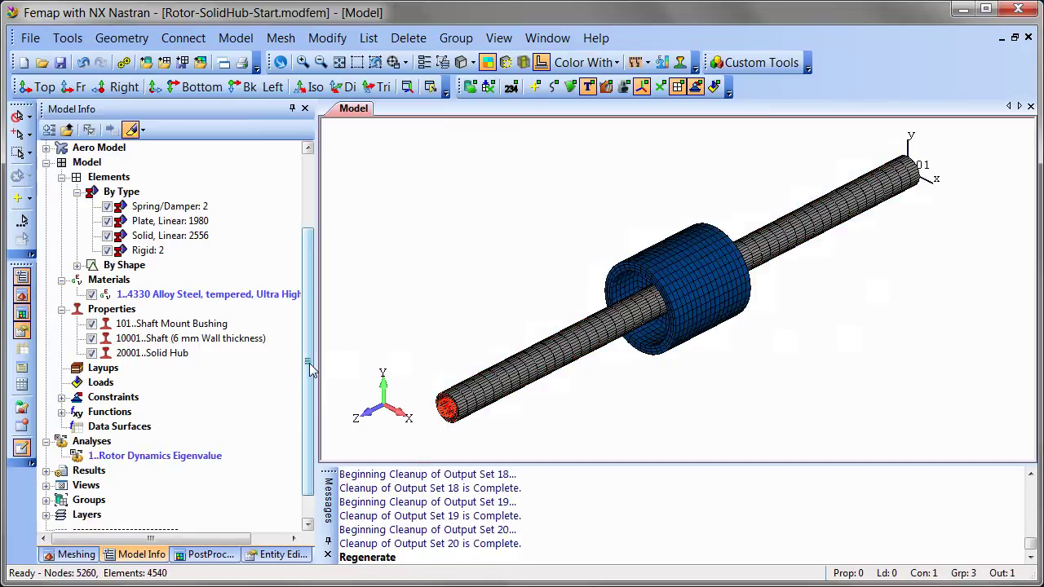
Examine the Mode 14 results using the 250..Complex Mode Shape output vector in the Deform post-processing settings.
{"action": "left_click", "coordinate": [47, 426]}
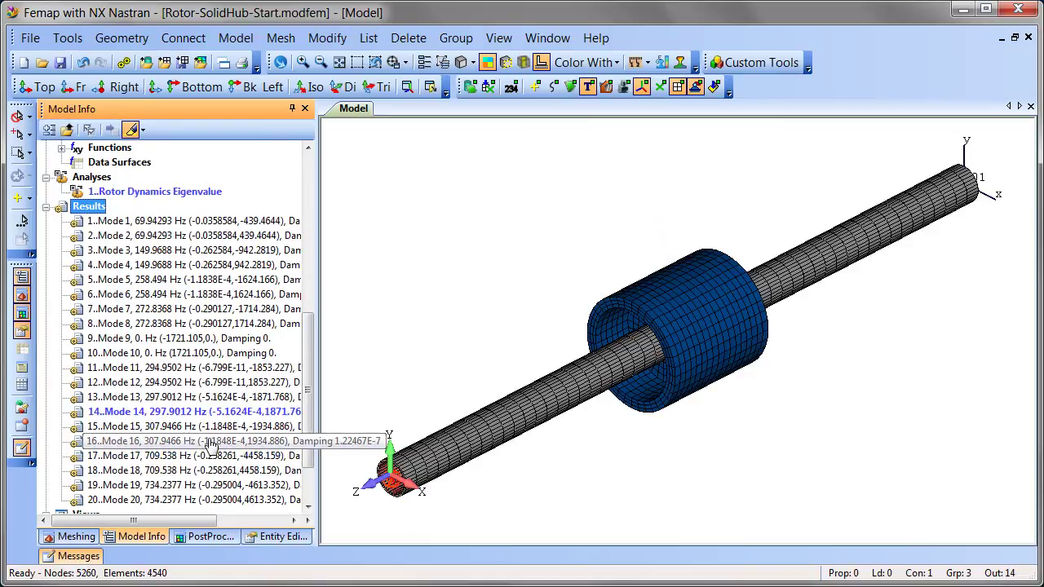
{"action": "left_click", "coordinate": [207, 414]}
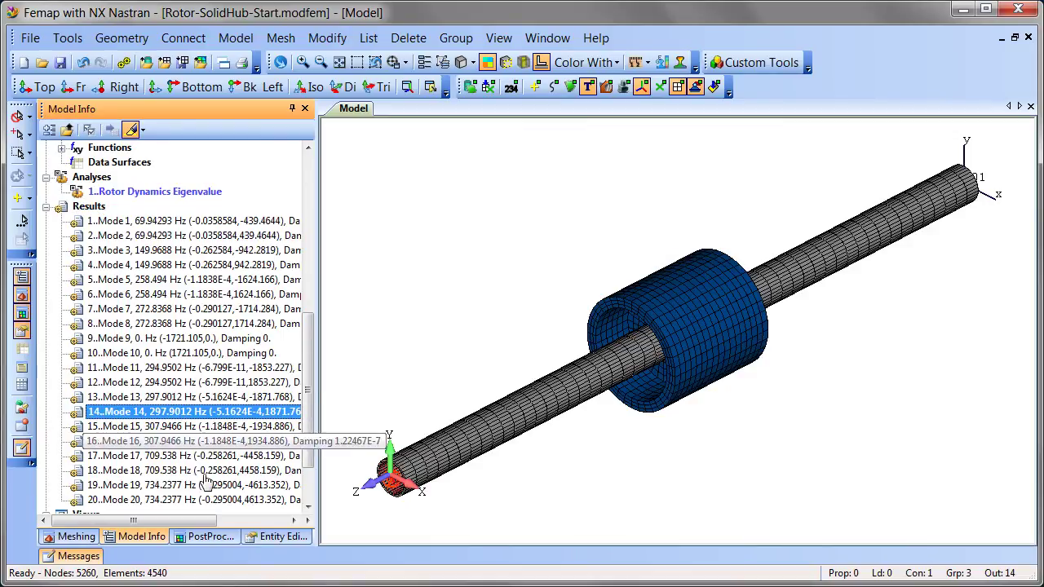
{"action": "left_click", "coordinate": [211, 536]}
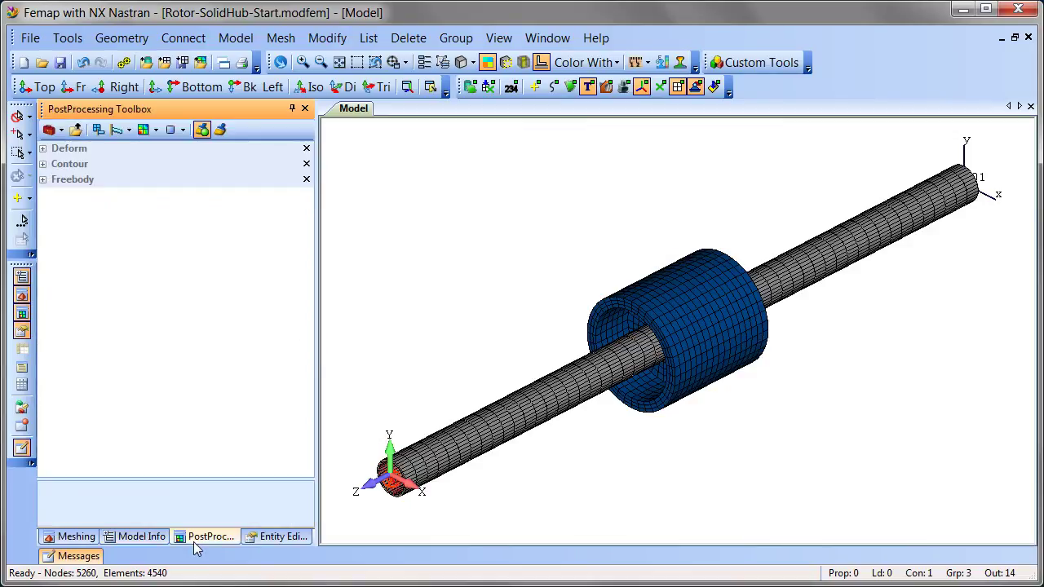
{"action": "left_click", "coordinate": [44, 149]}
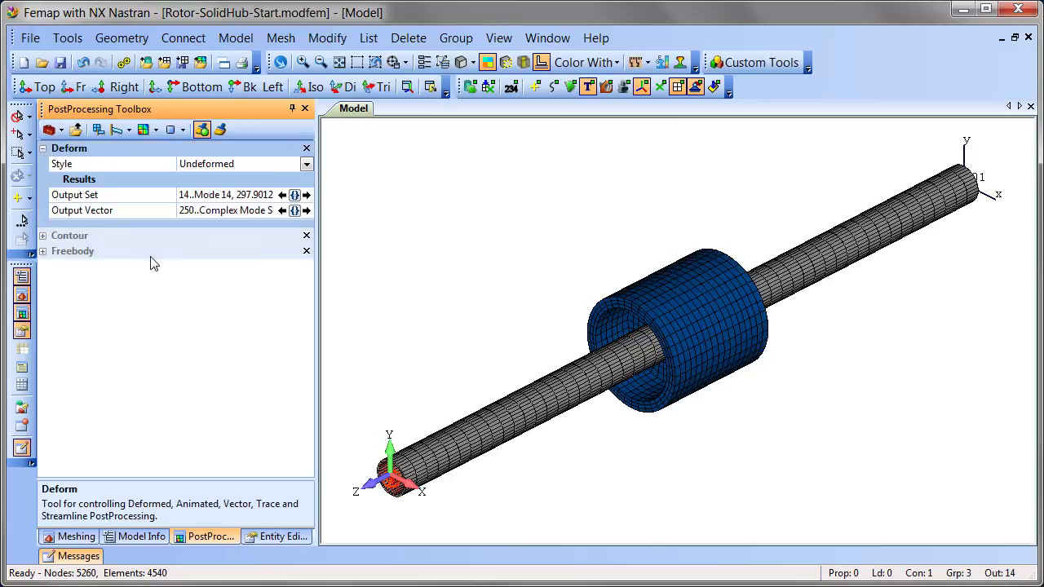
{"action": "left_click", "coordinate": [294, 211]}
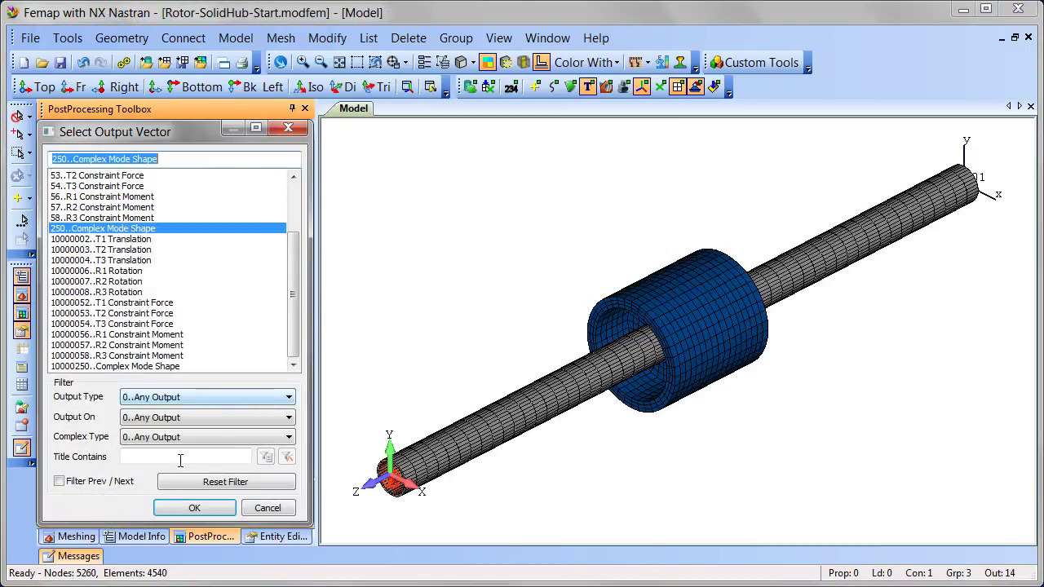
{"action": "left_click", "coordinate": [194, 507]}
{"action": "left_click", "coordinate": [306, 165]}
{"action": "left_click", "coordinate": [254, 195]}
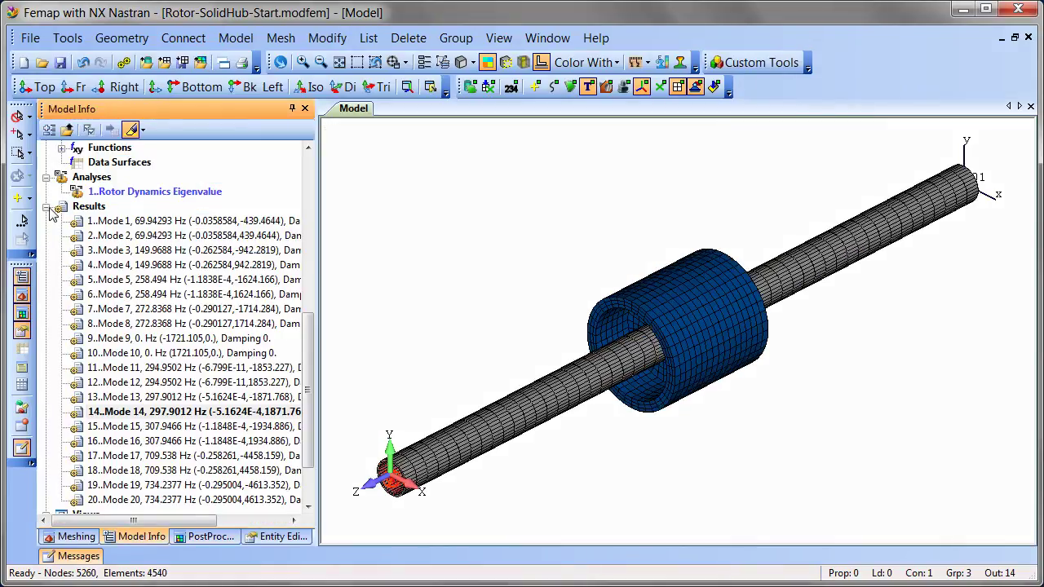
Plot the Campbell Diagram Solution 1 1P Line and 2P Line functions together in an XY chart.
{"action": "left_click", "coordinate": [47, 207]}
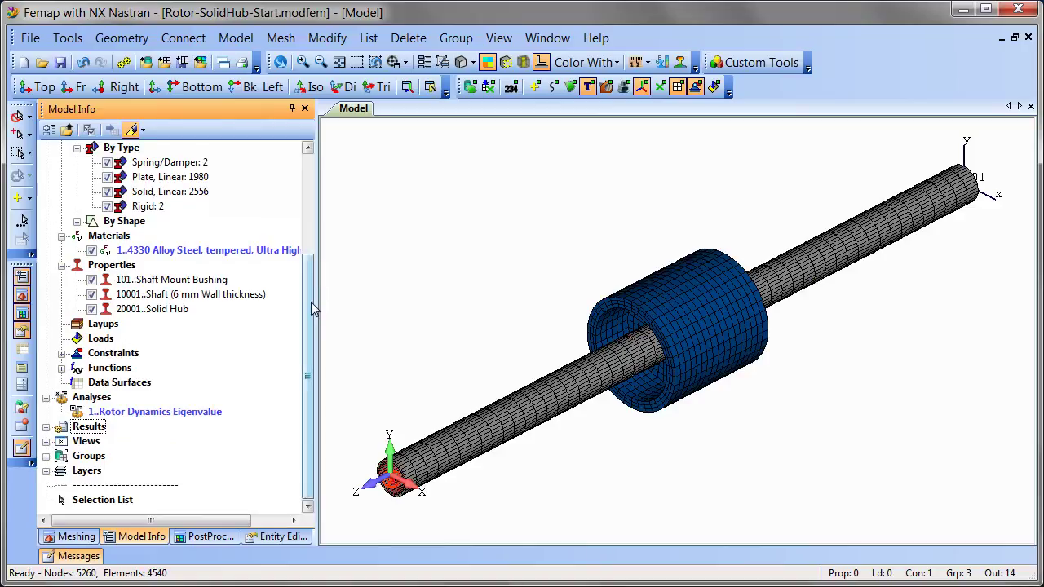
{"action": "left_click", "coordinate": [62, 368]}
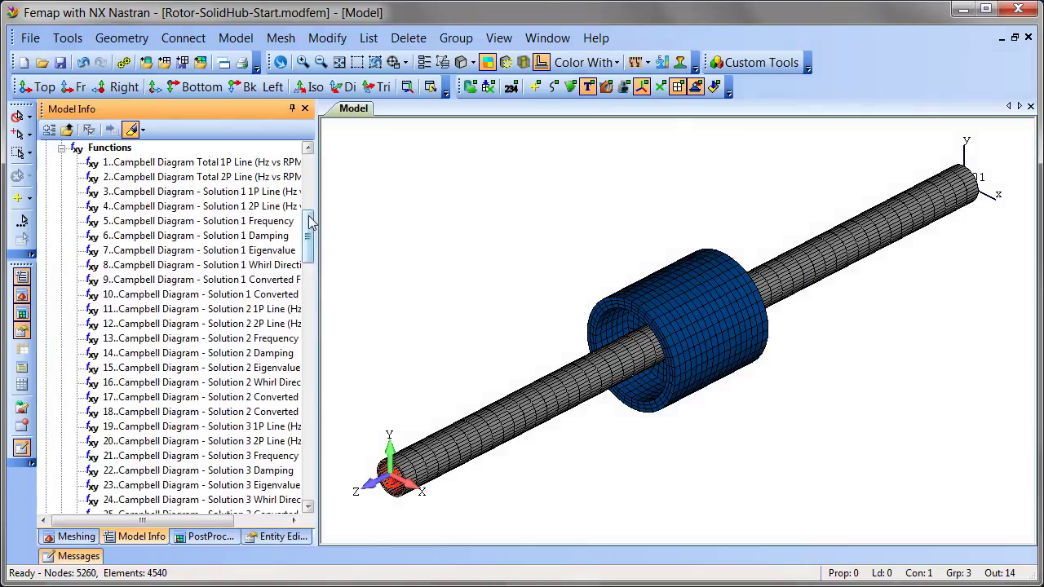
{"action": "left_click", "coordinate": [269, 192]}
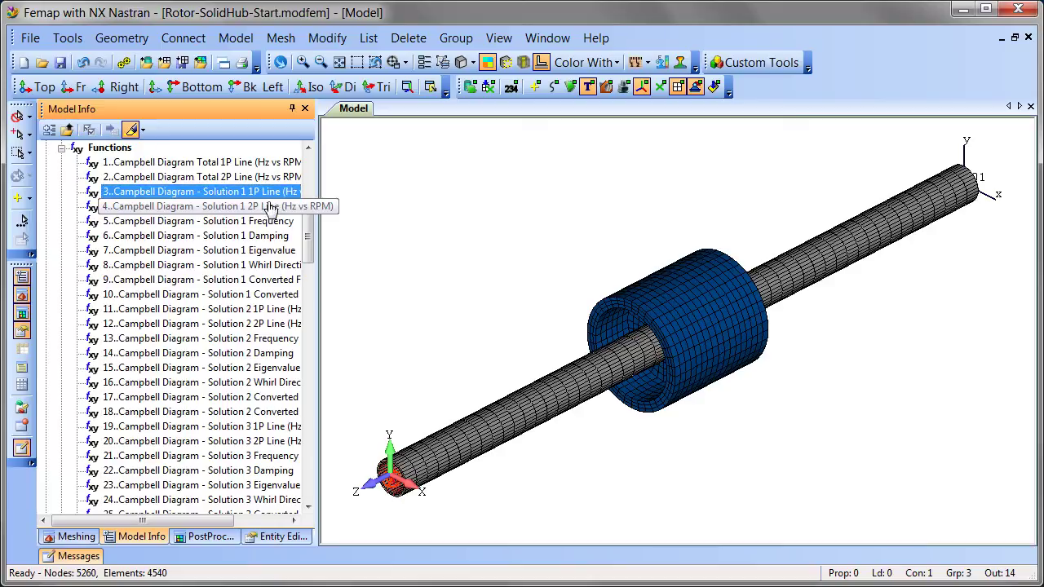
{"action": "left_click", "coordinate": [269, 206], "text": "ctrl"}
{"action": "right_click", "coordinate": [269, 207]}
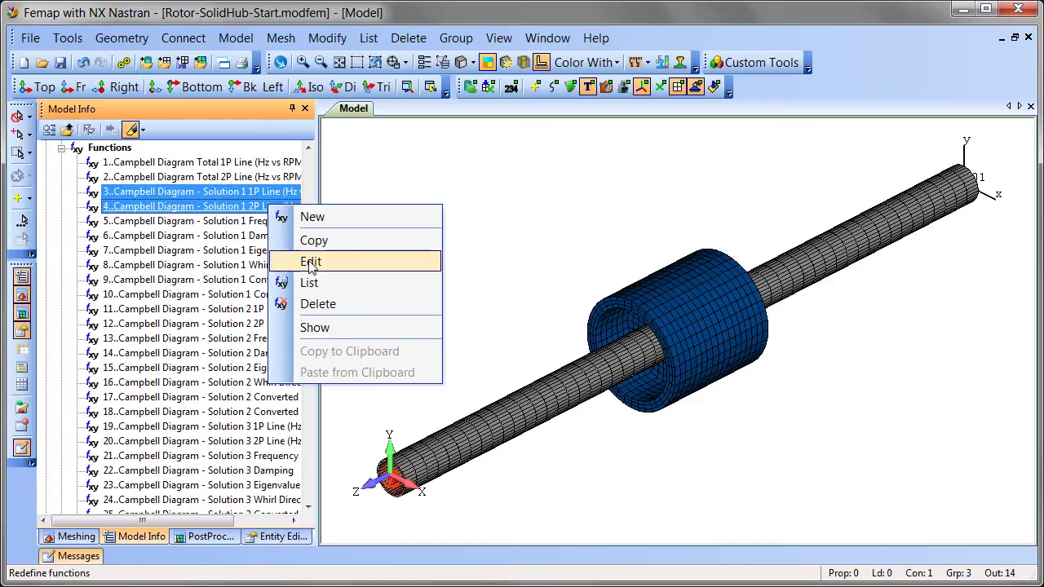
{"action": "left_click", "coordinate": [315, 327]}
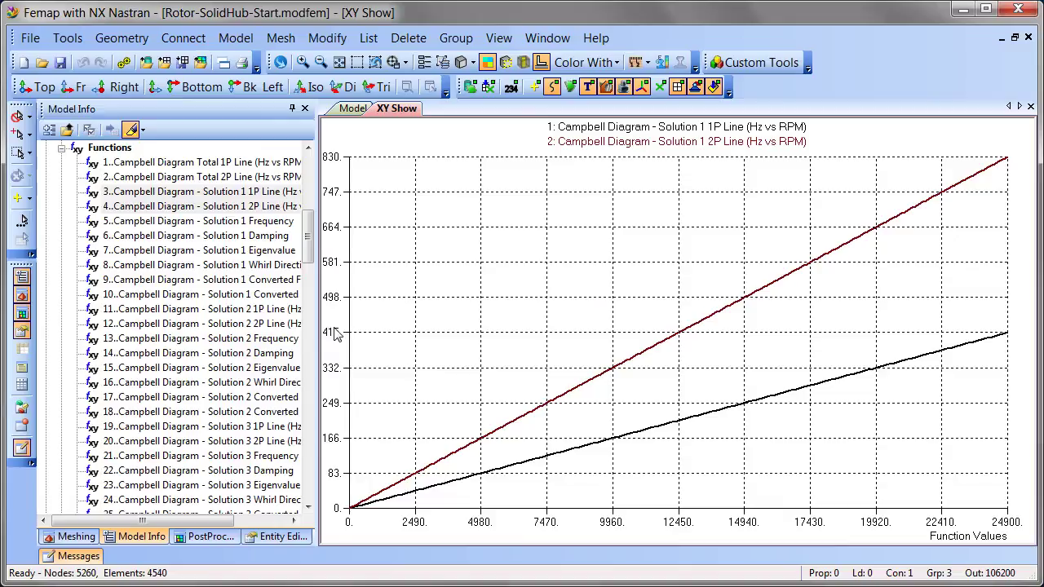
Plot the Campbell diagram with the Solution 1 1P and 2P lines and the Frequency functions of Solutions 1 through 5.
{"action": "left_click", "coordinate": [285, 195]}
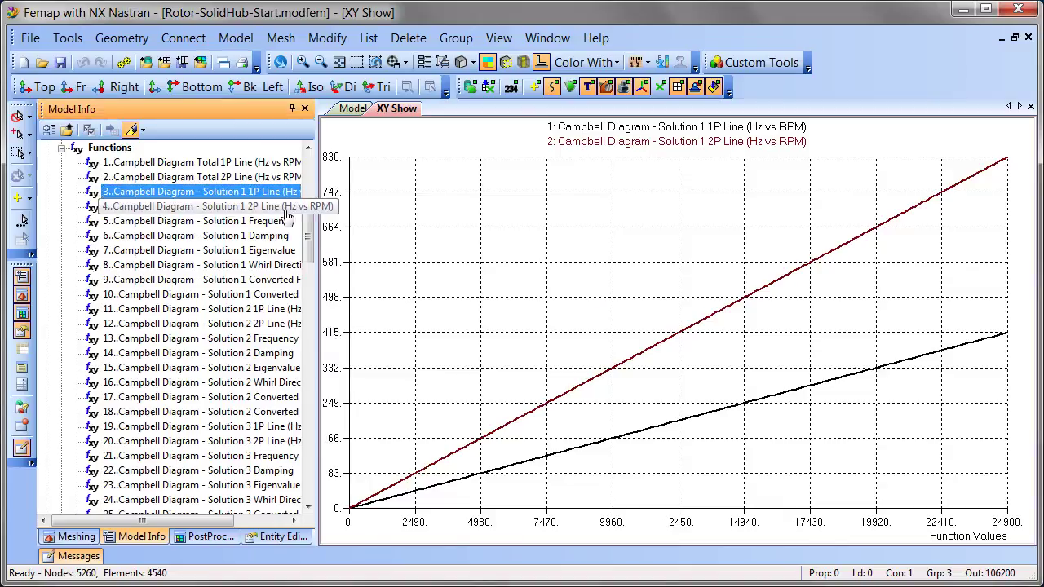
{"action": "left_click", "coordinate": [277, 206], "text": "ctrl"}
{"action": "left_click", "coordinate": [269, 221], "text": "ctrl"}
{"action": "left_click", "coordinate": [270, 338], "text": "ctrl"}
{"action": "left_click", "coordinate": [277, 456], "text": "ctrl"}
{"action": "left_click_drag", "start_coordinate": [309, 251], "coordinate": [310, 290]}
{"action": "left_click", "coordinate": [289, 309], "text": "ctrl"}
{"action": "left_click", "coordinate": [284, 427], "text": "ctrl"}
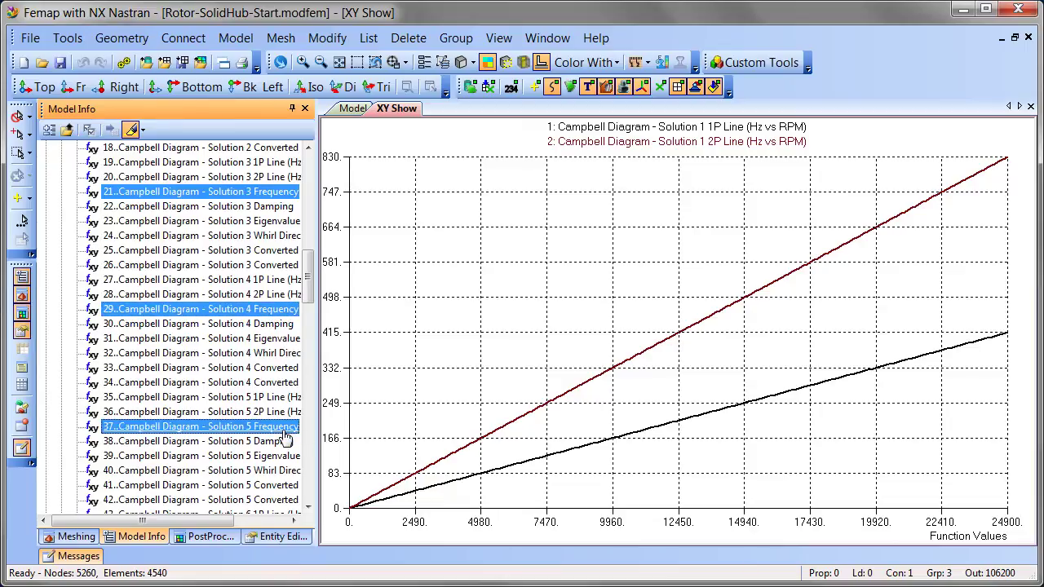
{"action": "right_click", "coordinate": [281, 429]}
{"action": "left_click", "coordinate": [378, 374]}
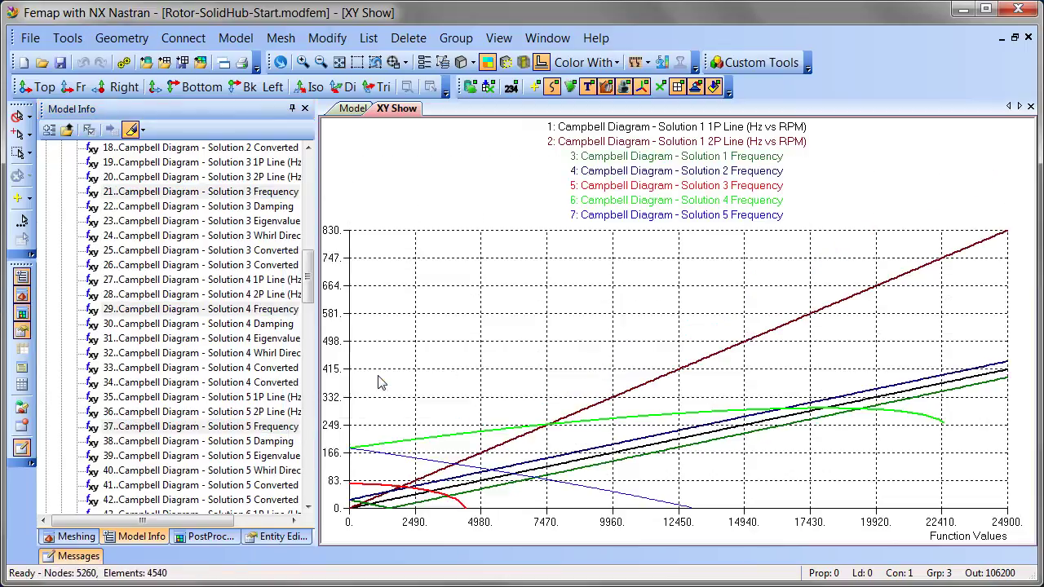